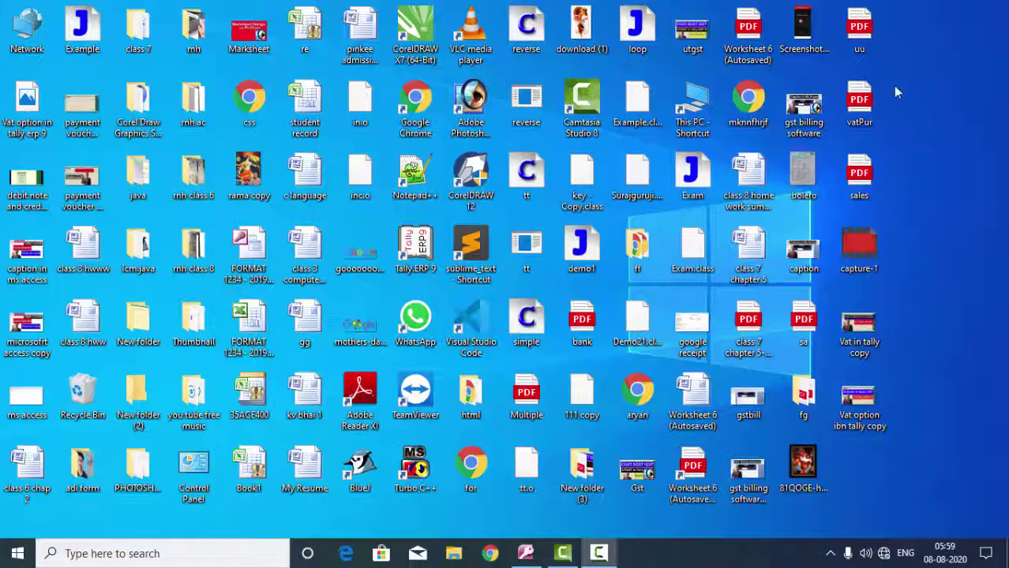
# Step: Refresh the Windows desktop several times from its context menu
pyautogui.rightClick(925, 115)
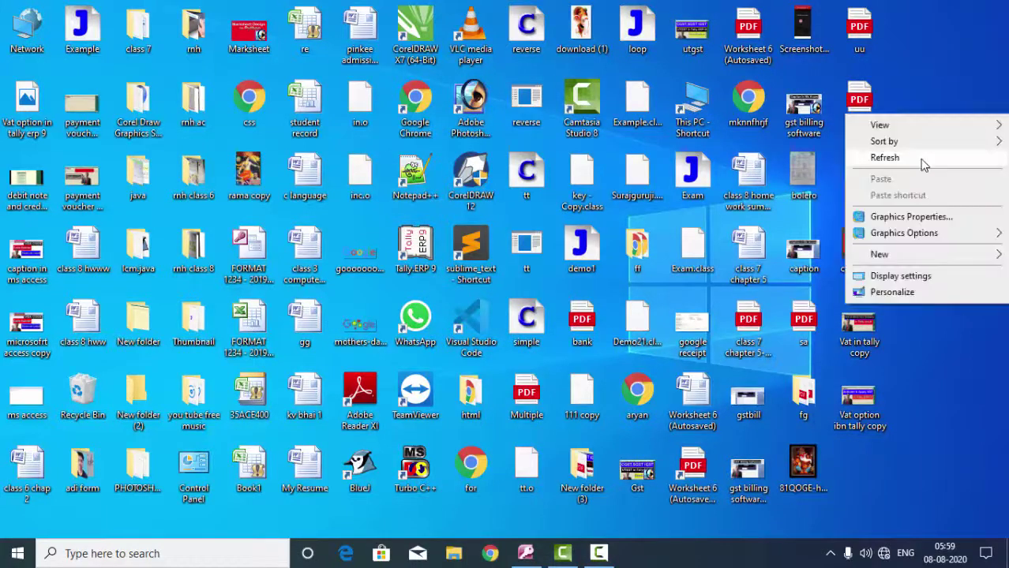
pyautogui.click(924, 160)
pyautogui.rightClick(920, 160)
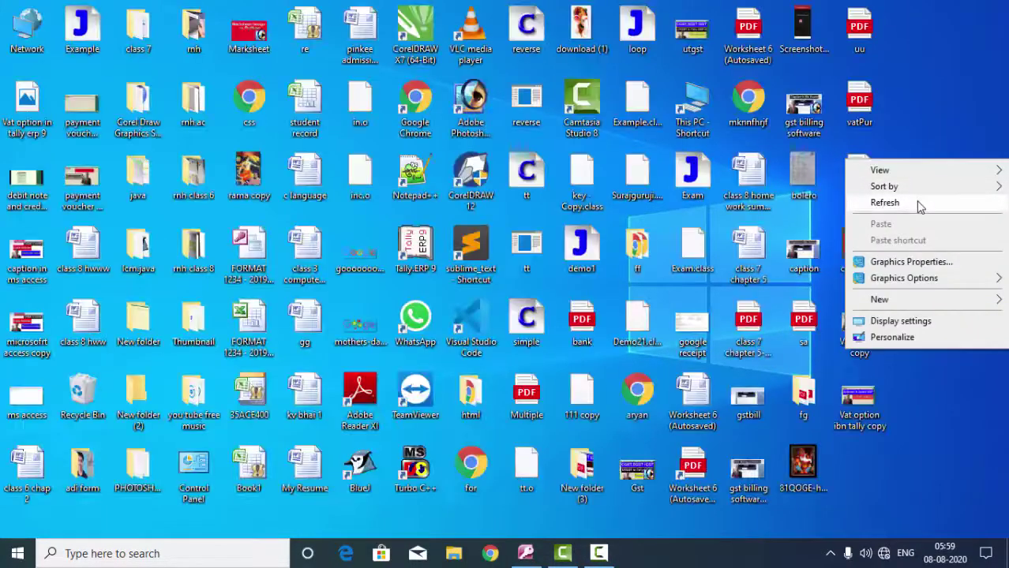
pyautogui.click(915, 201)
pyautogui.rightClick(916, 202)
pyautogui.click(915, 246)
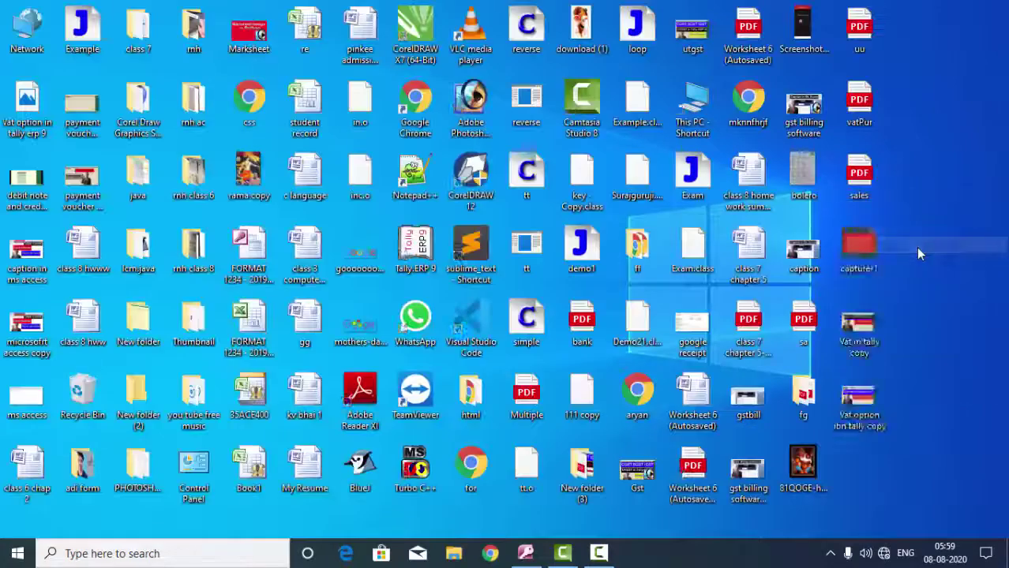
pyautogui.rightClick(916, 247)
pyautogui.click(916, 291)
pyautogui.rightClick(916, 297)
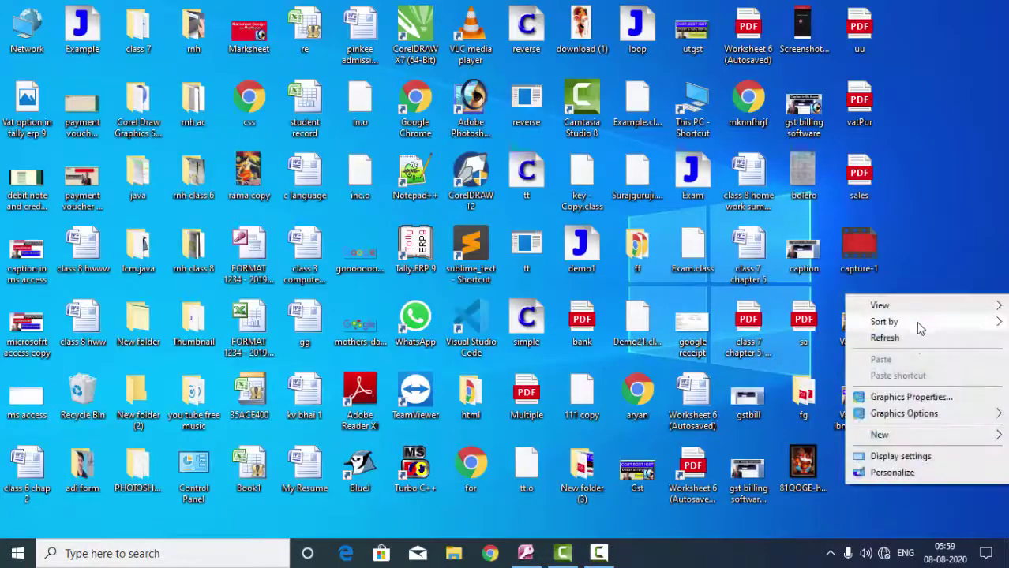
pyautogui.click(912, 340)
pyautogui.rightClick(911, 340)
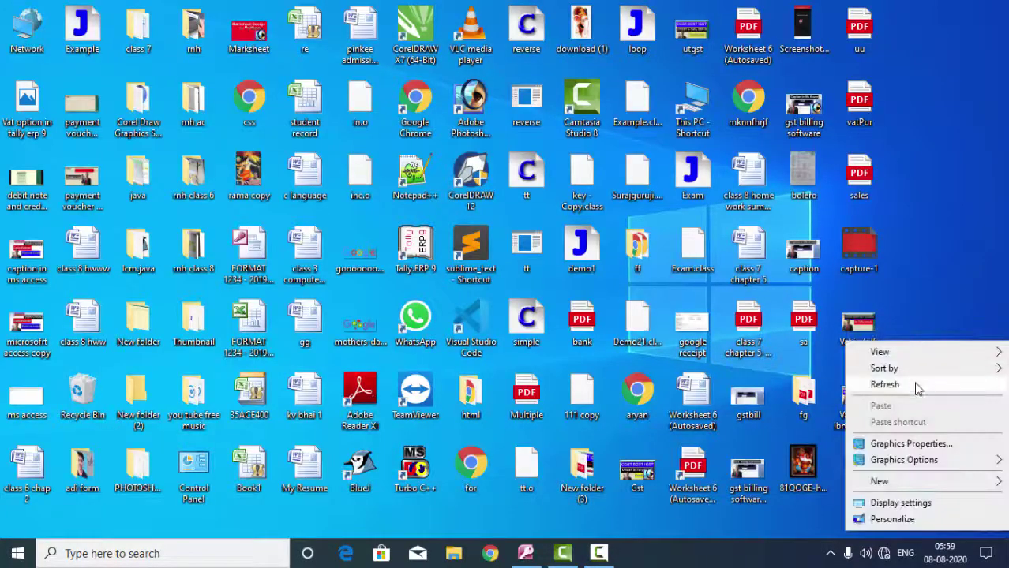
pyautogui.click(913, 383)
pyautogui.rightClick(921, 214)
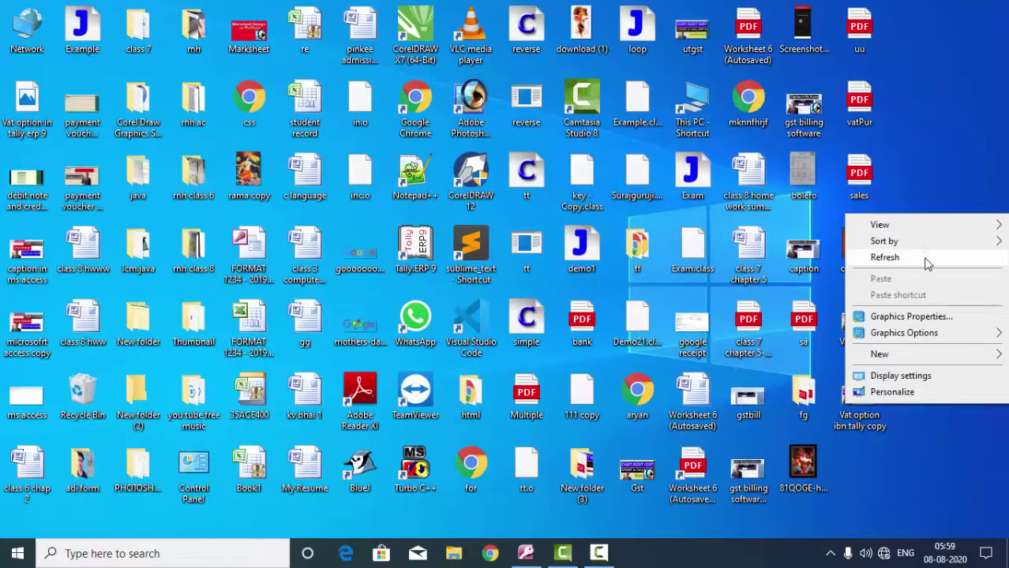
pyautogui.click(925, 262)
pyautogui.rightClick(925, 260)
pyautogui.click(915, 304)
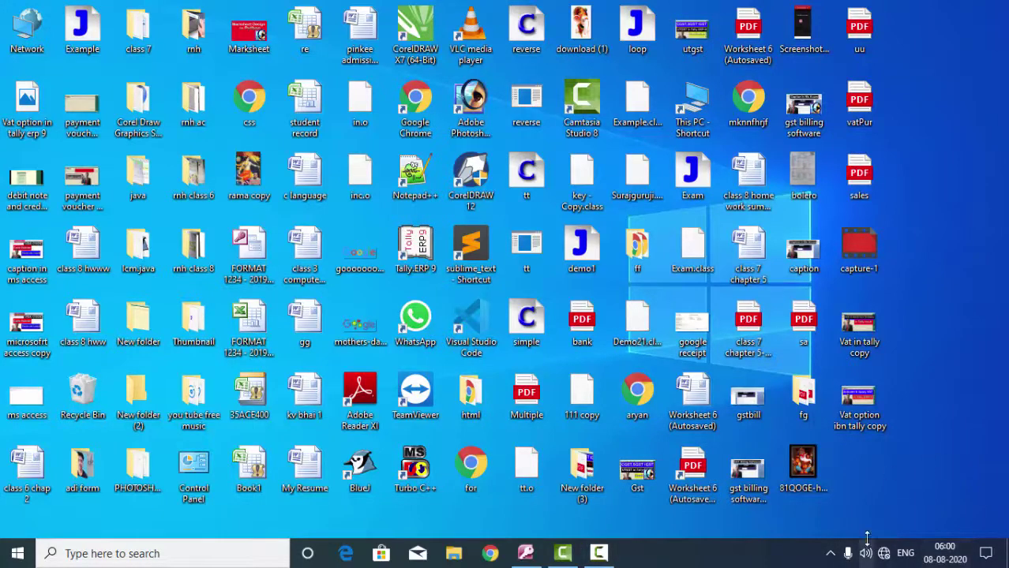
# Step: Create a new blank database, Database378, in Microsoft Access and switch Table1 to Design View
pyautogui.click(525, 553)
pyautogui.click(185, 119)
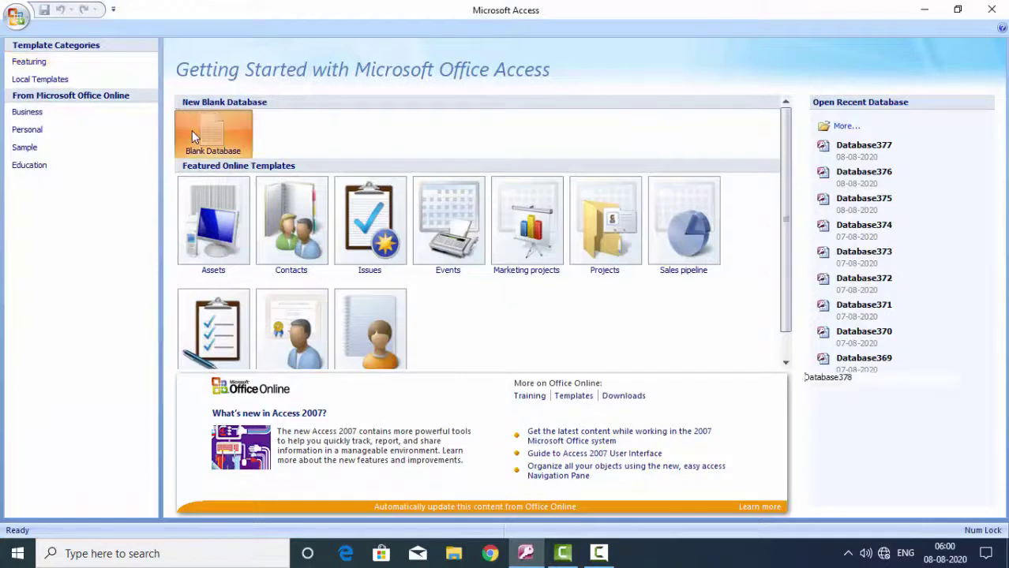
pyautogui.click(832, 421)
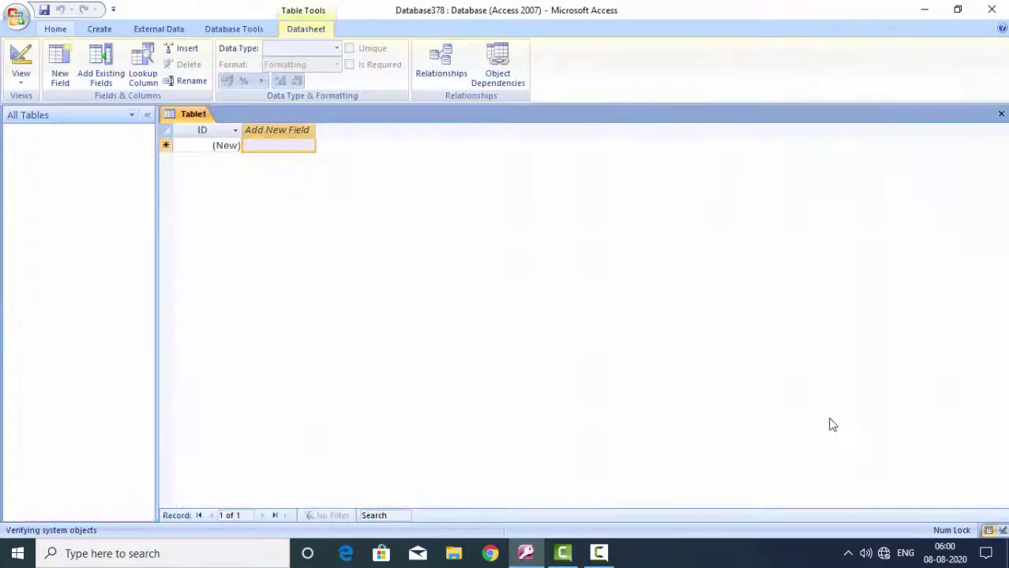
pyautogui.click(21, 60)
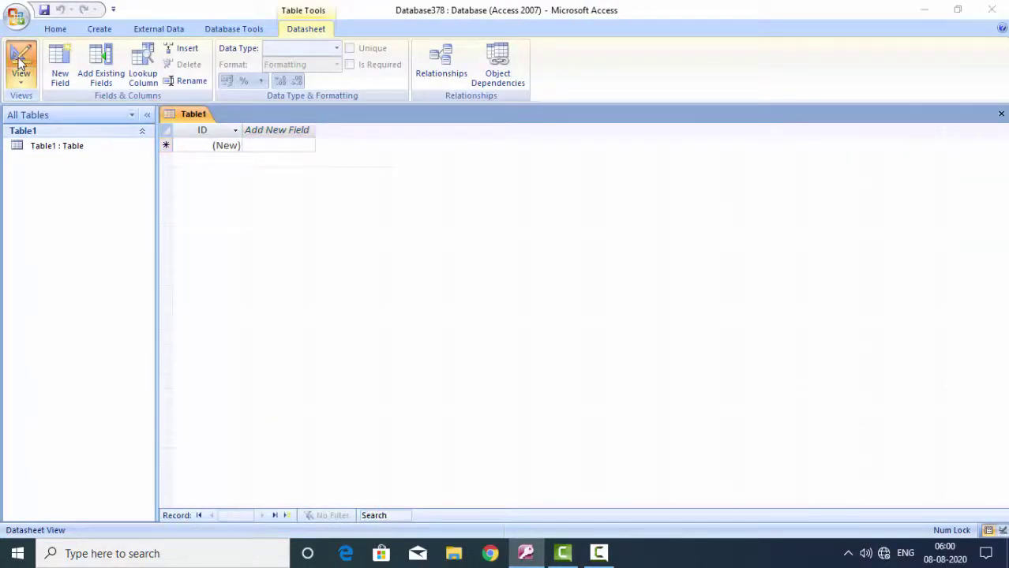
# Step: Save Table1 under the name 'Billing software'
pyautogui.press('BackSpace')
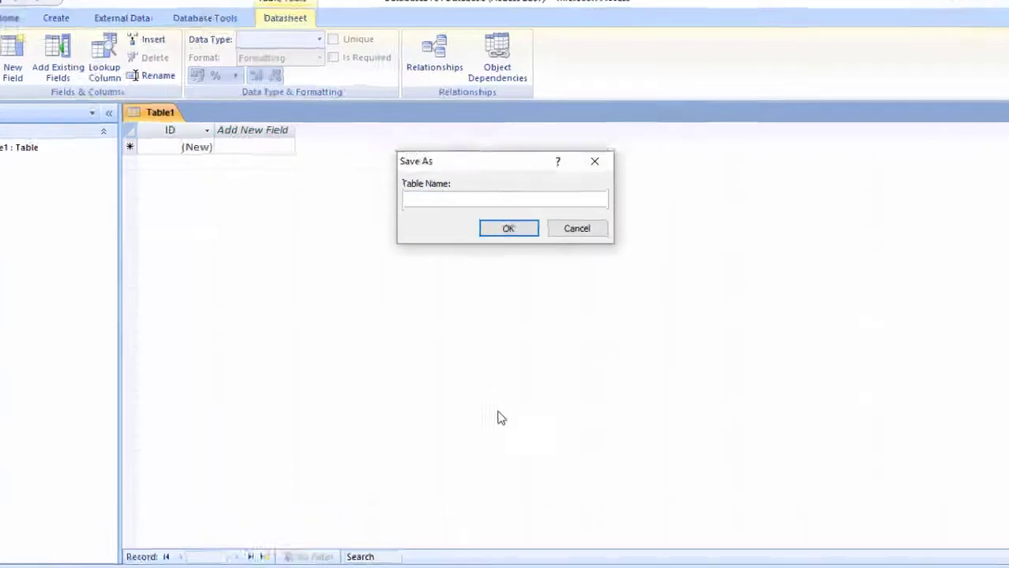
pyautogui.write('G')
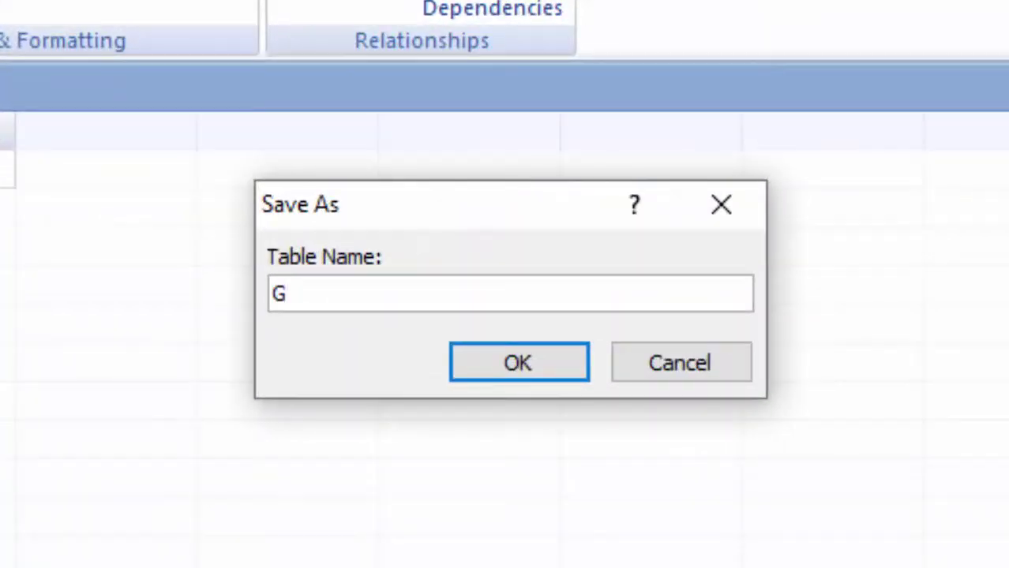
pyautogui.press('BackSpace')
pyautogui.write('Bil')
pyautogui.write('ling s')
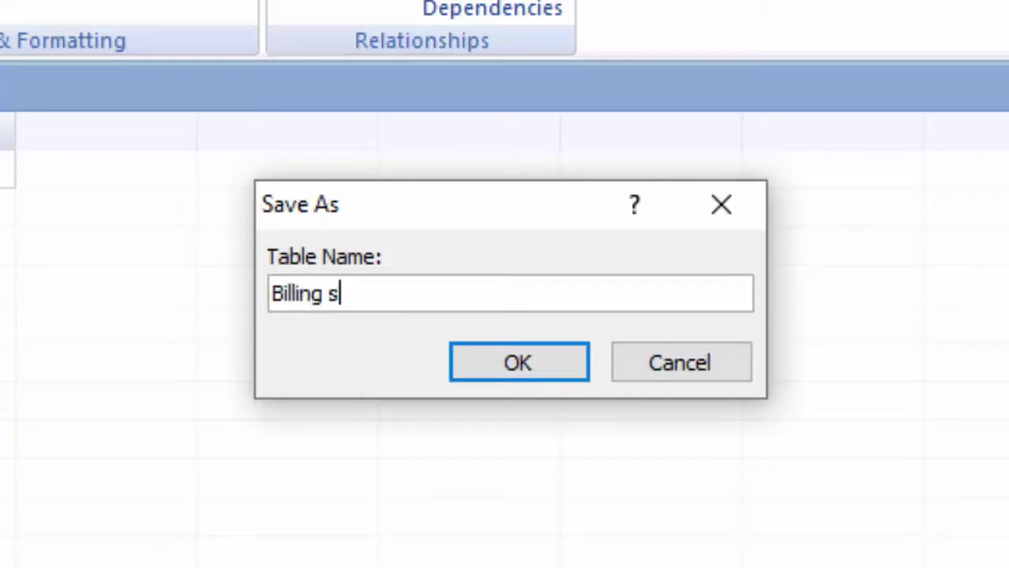
pyautogui.write('oftwar')
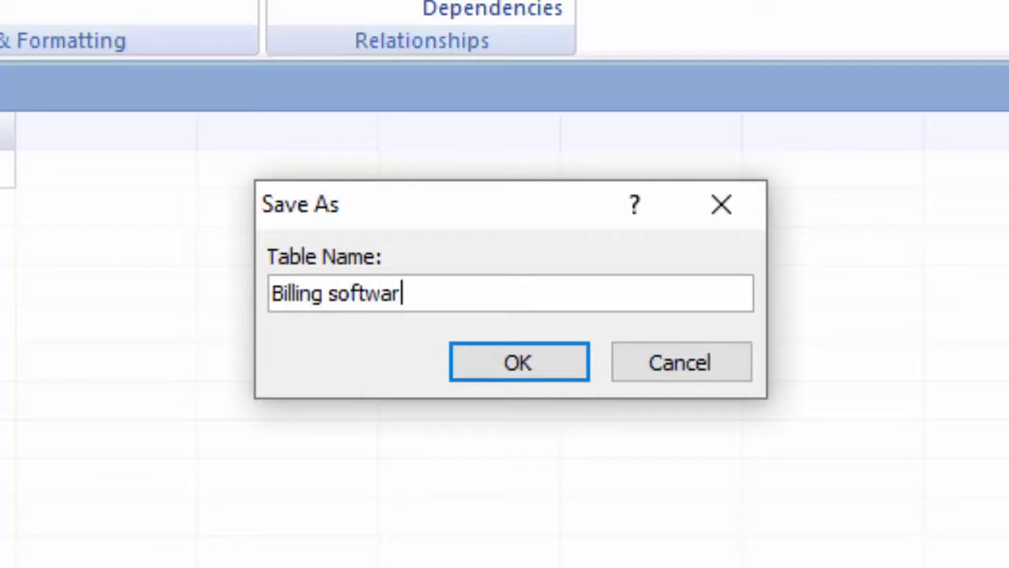
pyautogui.write('e')
pyautogui.press('Return')
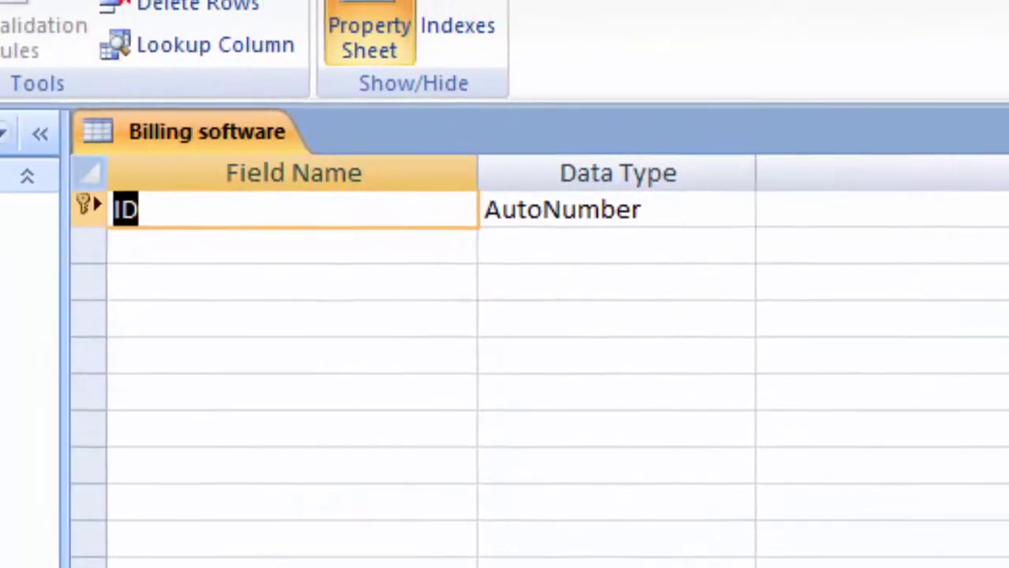
# Step: Replace the ID field with Customerid and add a ProductName field
pyautogui.press('BackSpace')
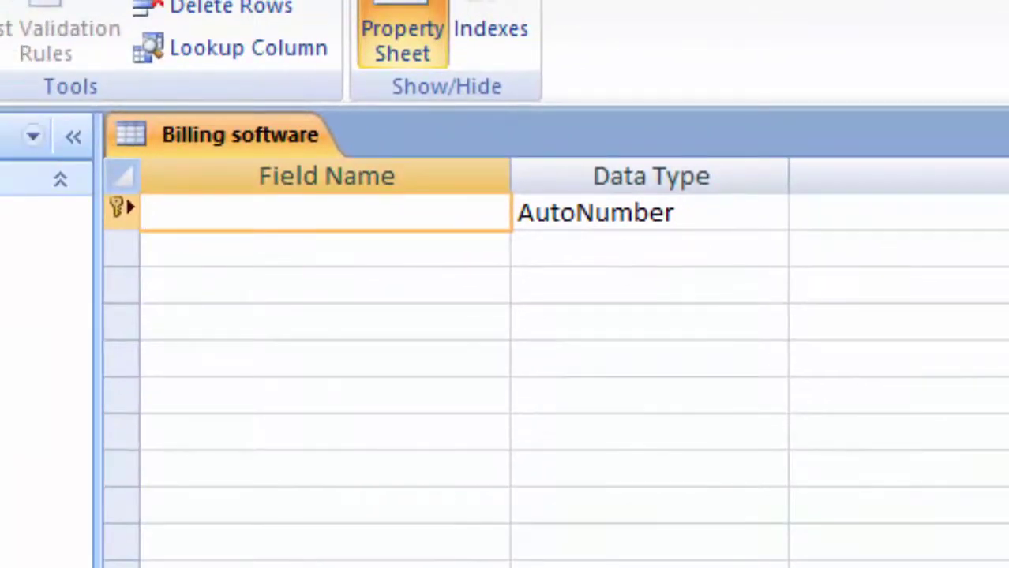
pyautogui.write('Customerid')
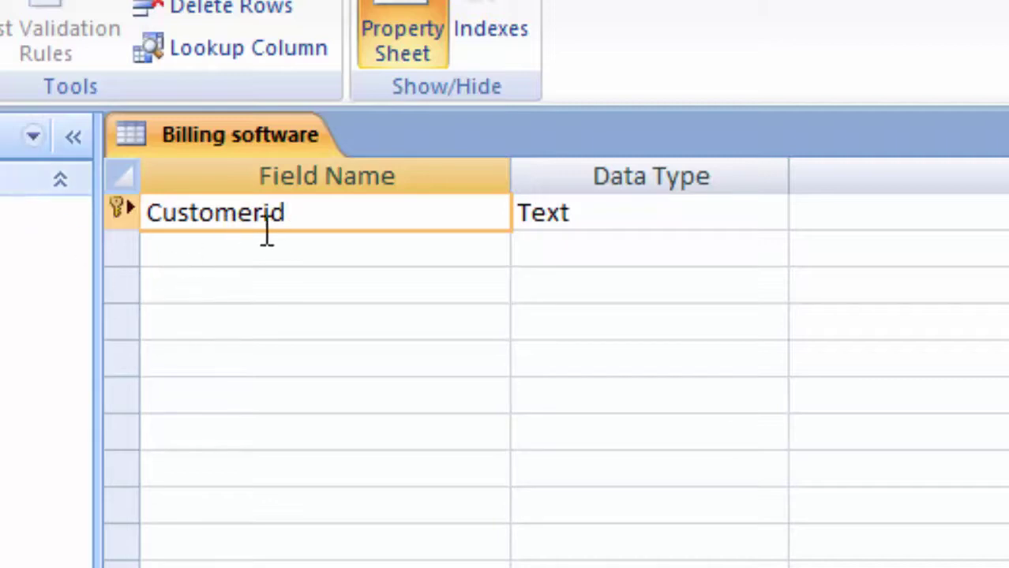
pyautogui.click(369, 249)
pyautogui.write('P')
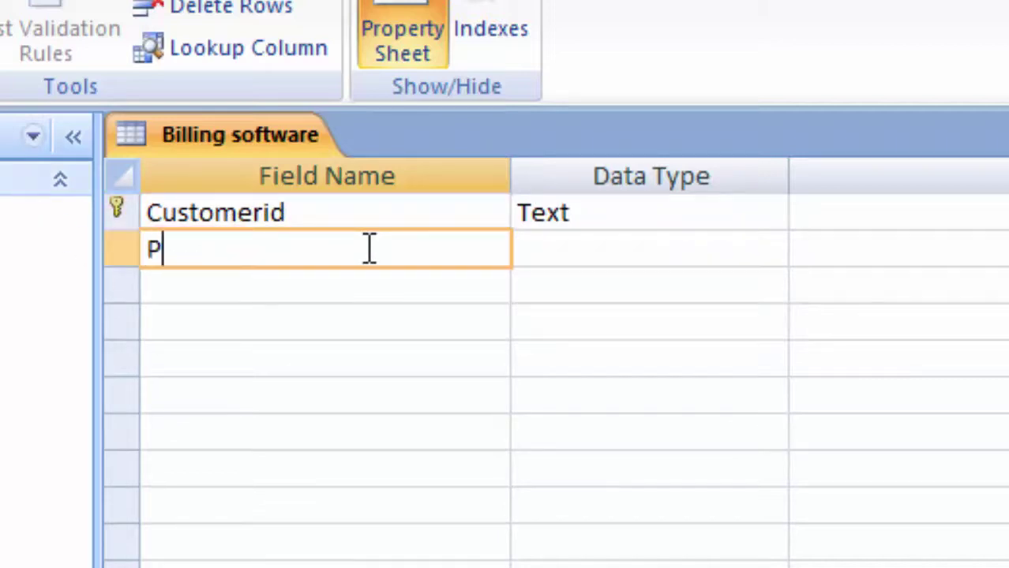
pyautogui.write('roductName')
# Step: Add a Price field with the Currency data type, then name a fourth field Unit
pyautogui.click(271, 282)
pyautogui.write('P')
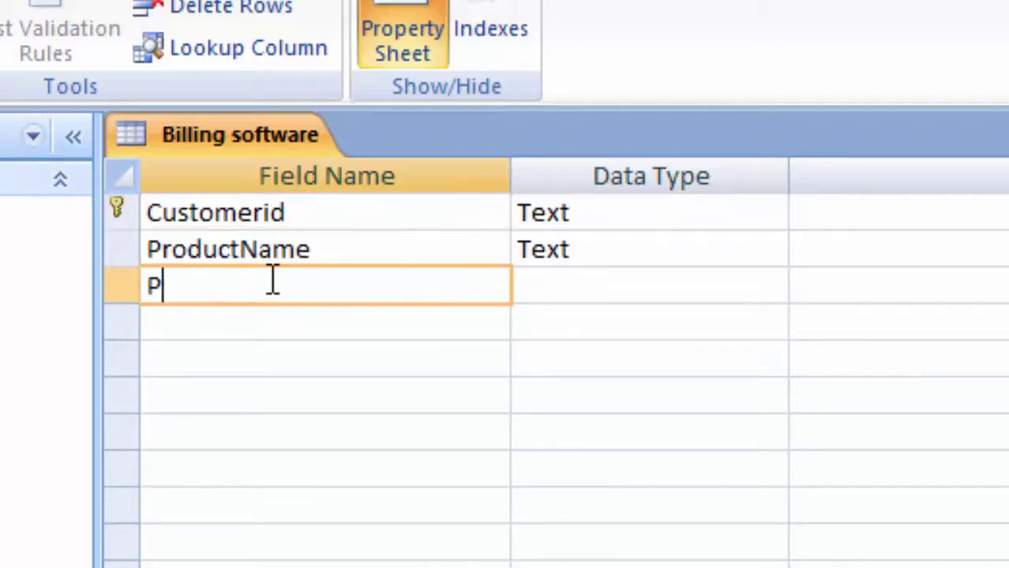
pyautogui.write('rice')
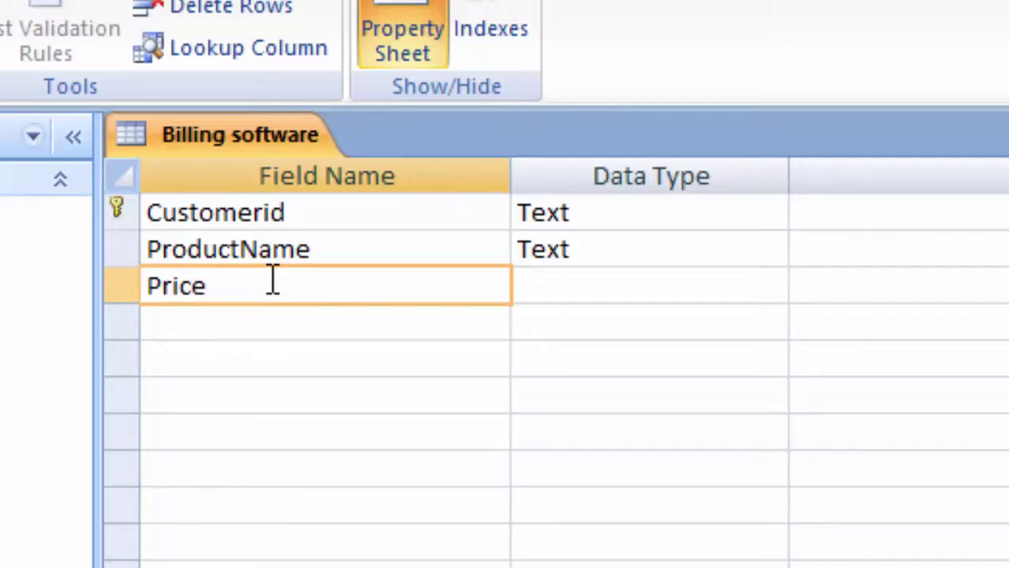
pyautogui.click(692, 286)
pyautogui.click(770, 287)
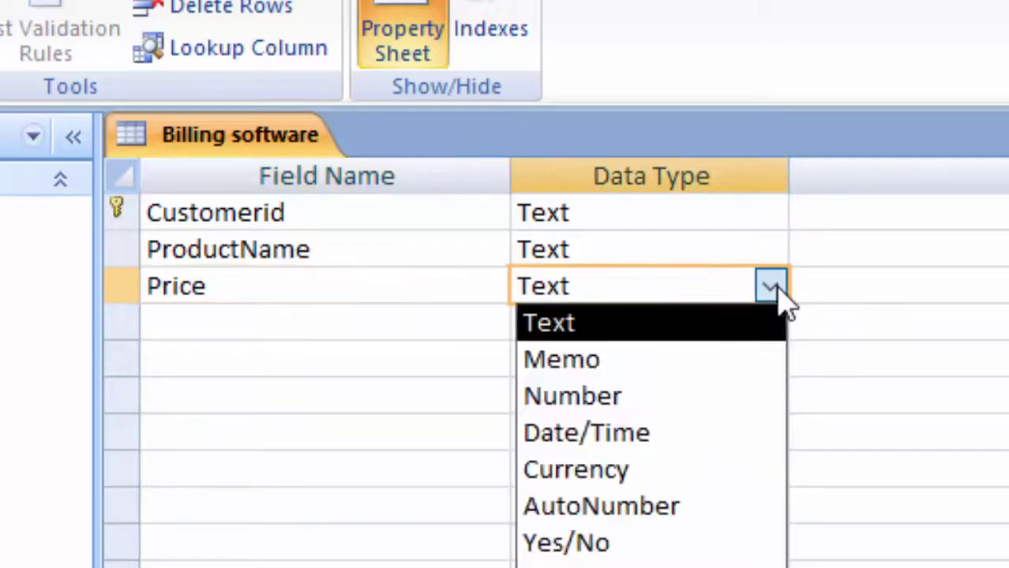
pyautogui.click(612, 471)
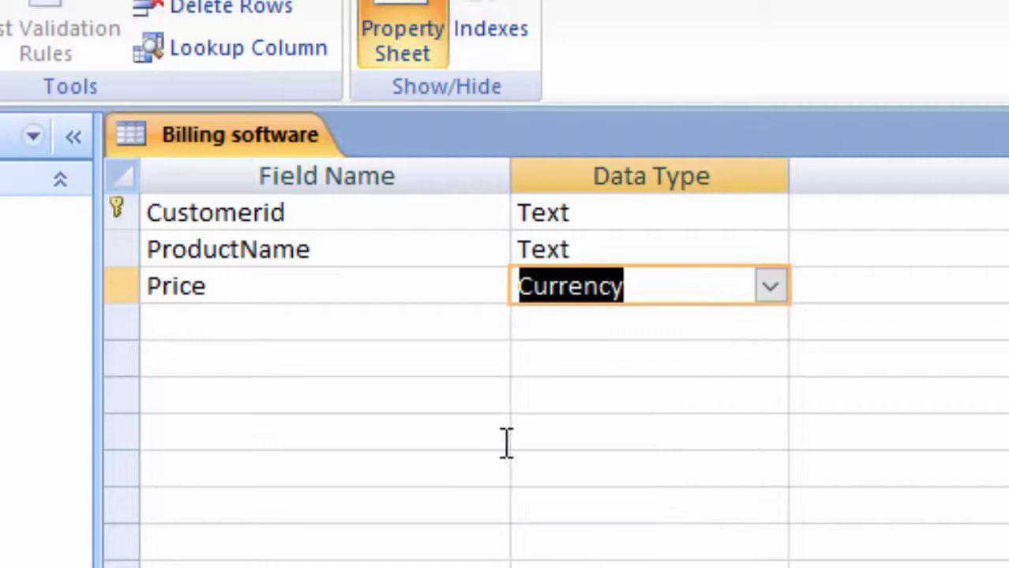
pyautogui.click(329, 325)
pyautogui.write('Un')
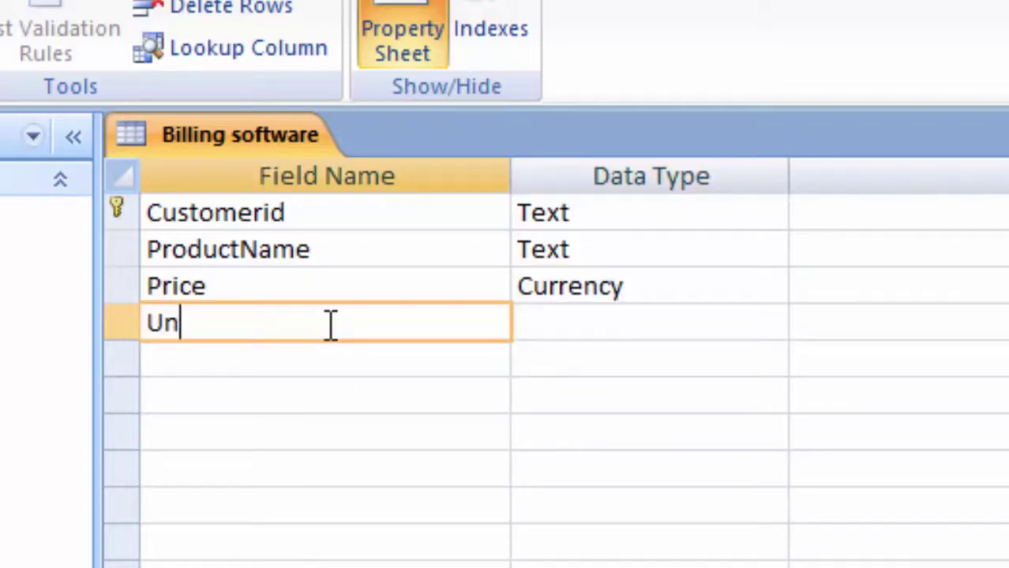
pyautogui.write('it')
# Step: Give the Unit field the Number data type with a Double field size
pyautogui.click(658, 320)
pyautogui.click(769, 323)
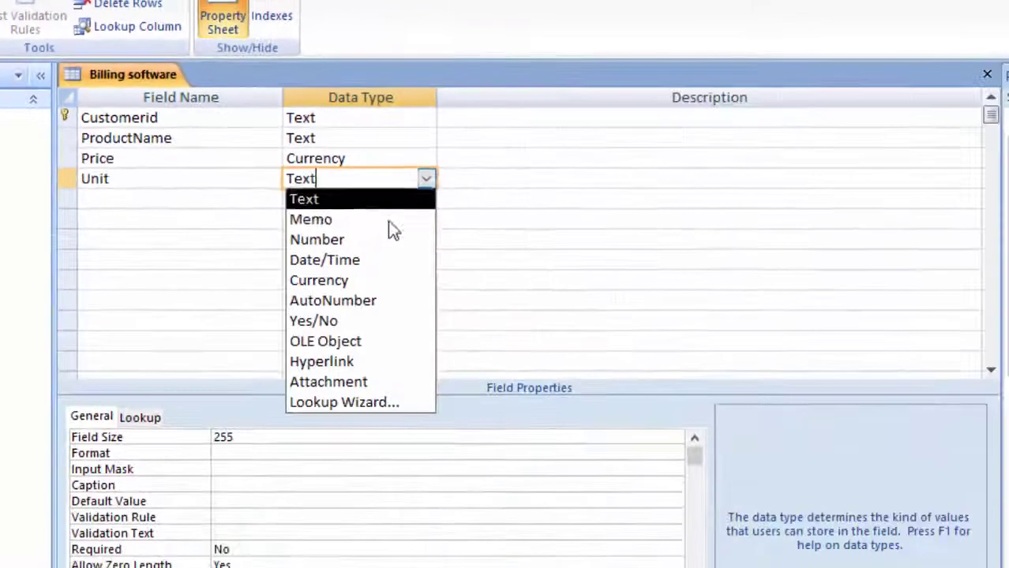
pyautogui.click(385, 250)
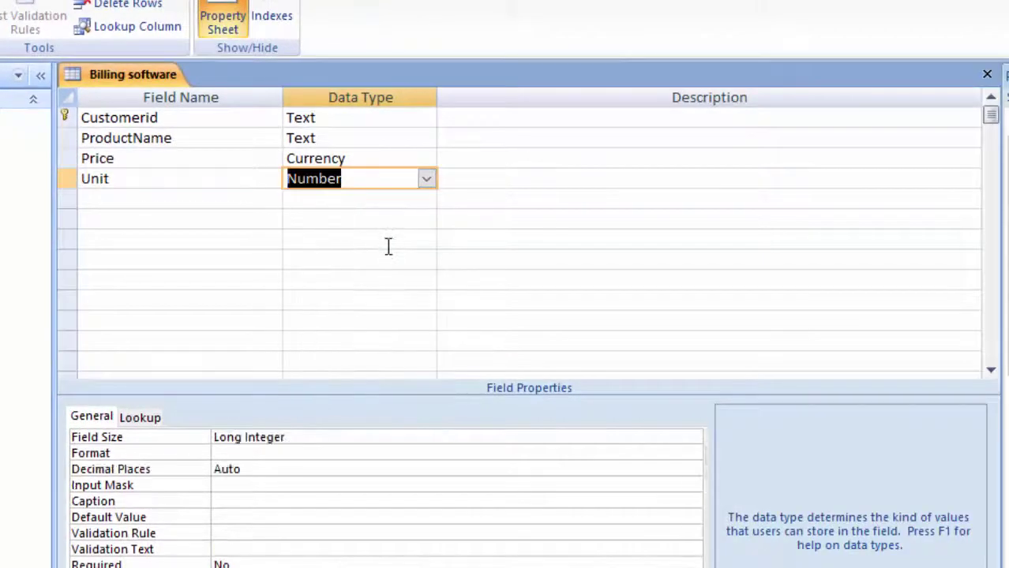
pyautogui.click(414, 436)
pyautogui.click(692, 439)
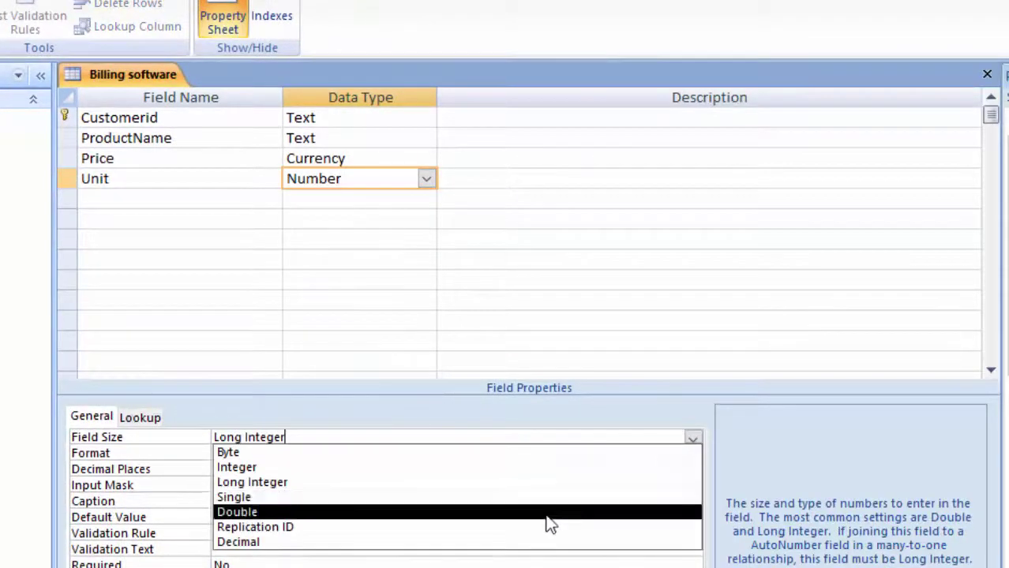
pyautogui.click(547, 509)
pyautogui.click(283, 250)
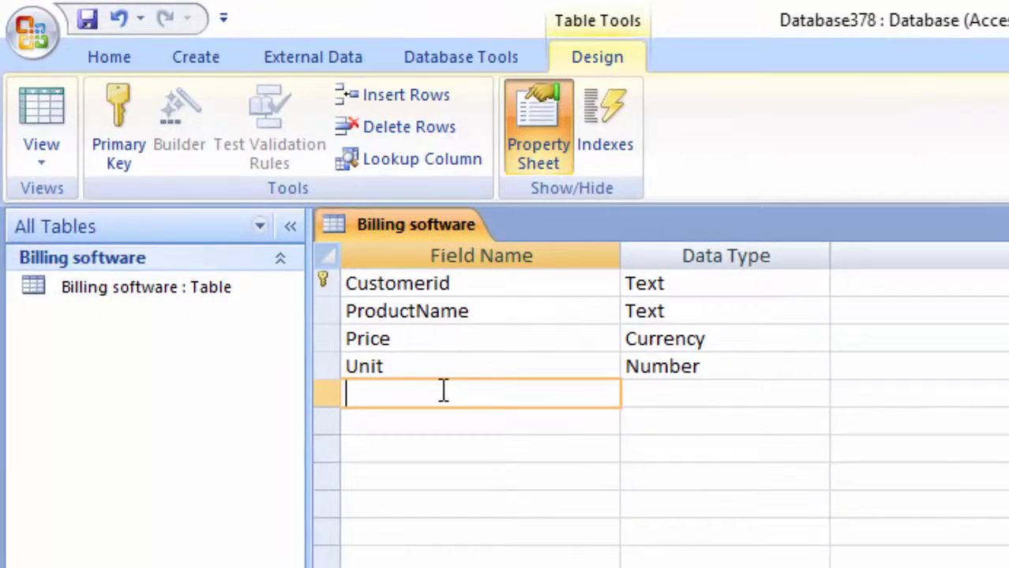
# Step: Save the table and enter the first record: 1, Fortune Refined, 240, 7 units
pyautogui.click(40, 96)
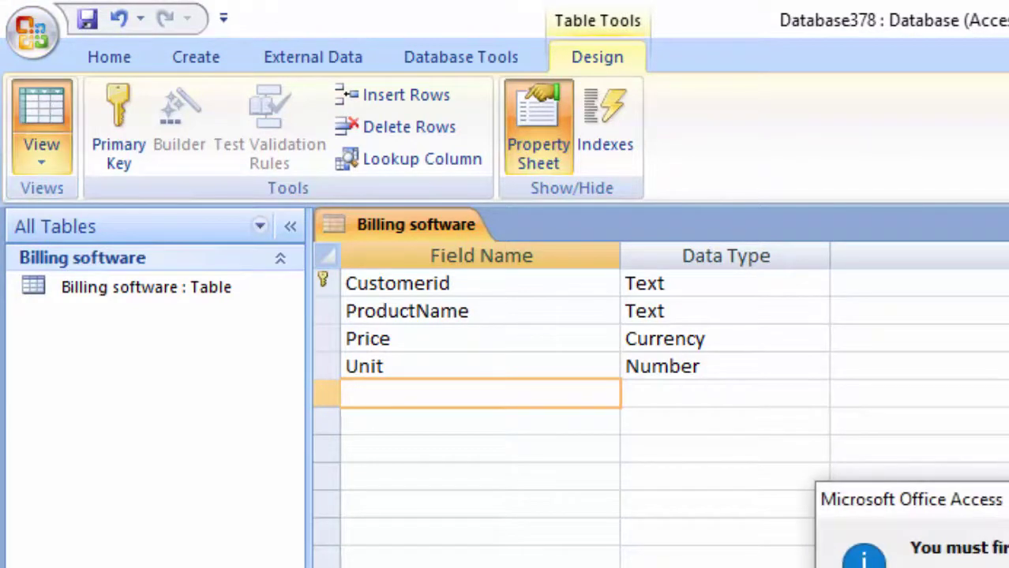
pyautogui.press('Return')
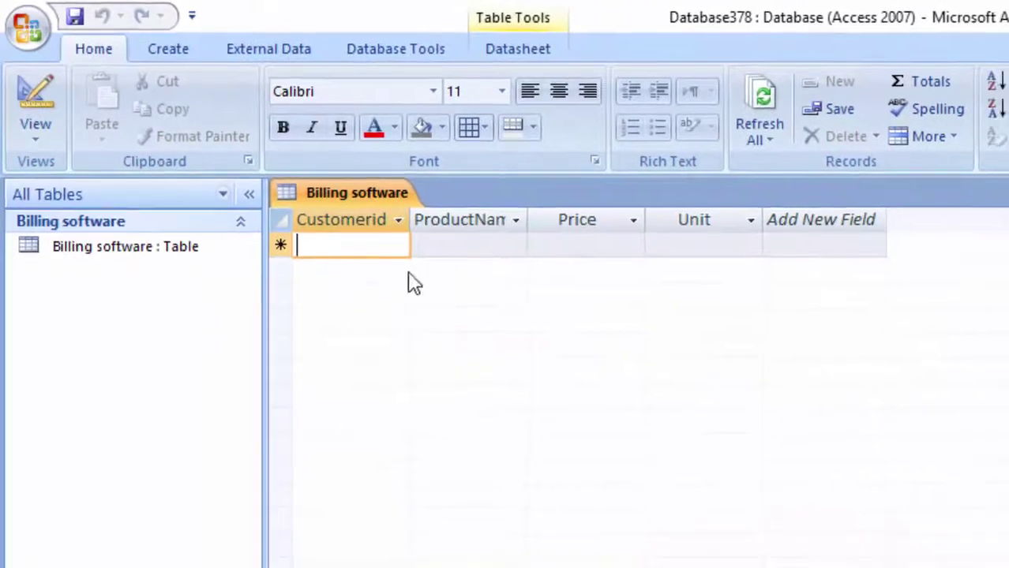
pyautogui.write('1')
pyautogui.click(476, 245)
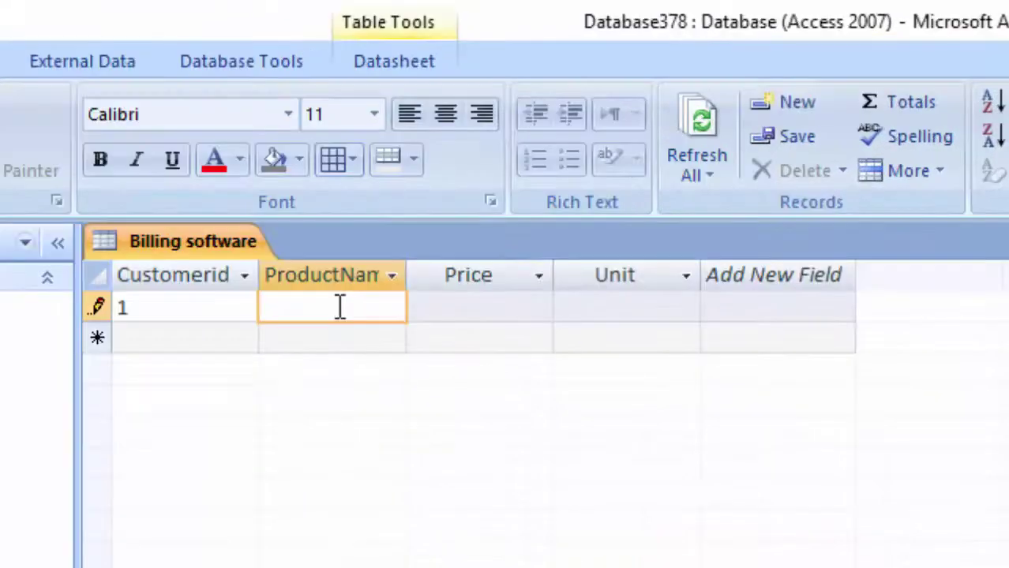
pyautogui.write('Fortu')
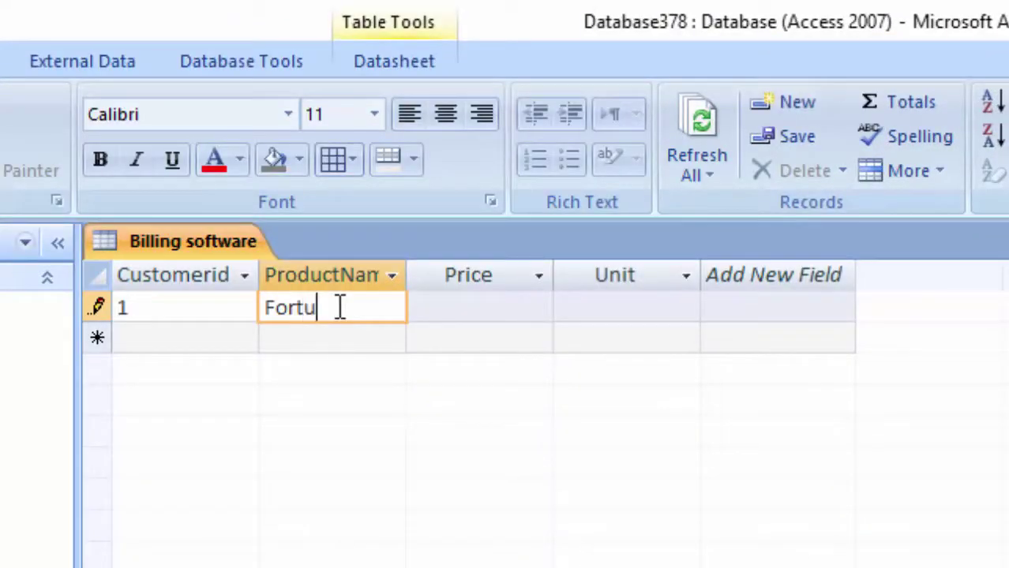
pyautogui.write('ne')
pyautogui.write(' Re')
pyautogui.write('fined')
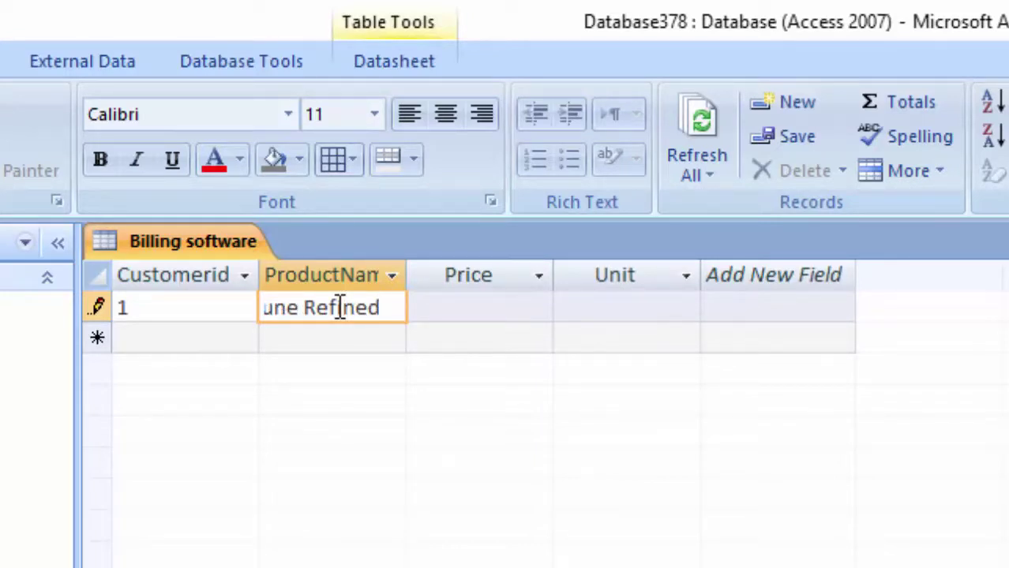
pyautogui.click(479, 312)
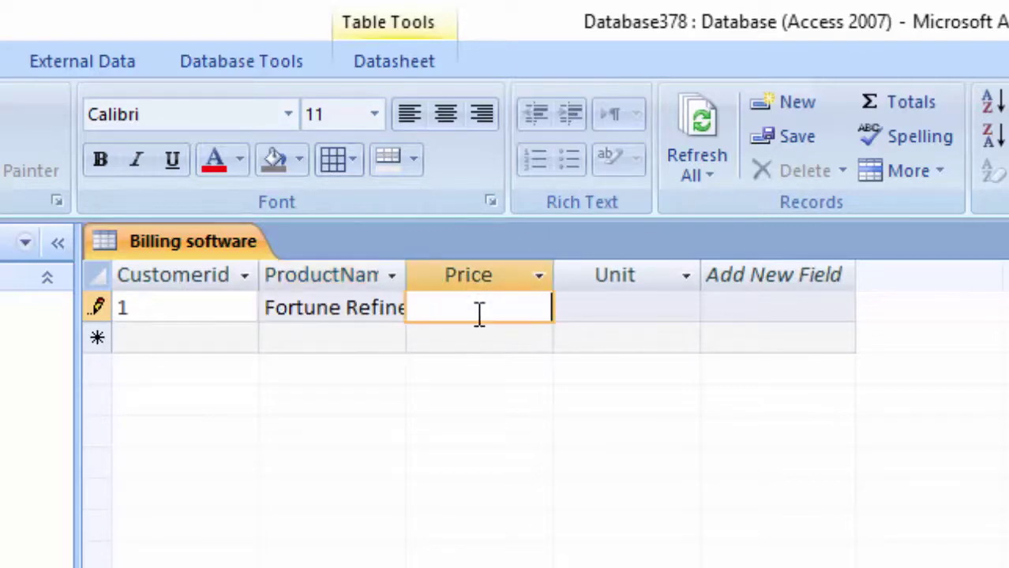
pyautogui.write('60')
pyautogui.write('0')
pyautogui.press('BackSpace')
pyautogui.press('BackSpace')
pyautogui.press('BackSpace')
pyautogui.write('40')
pyautogui.press('Tab')
pyautogui.write('7')
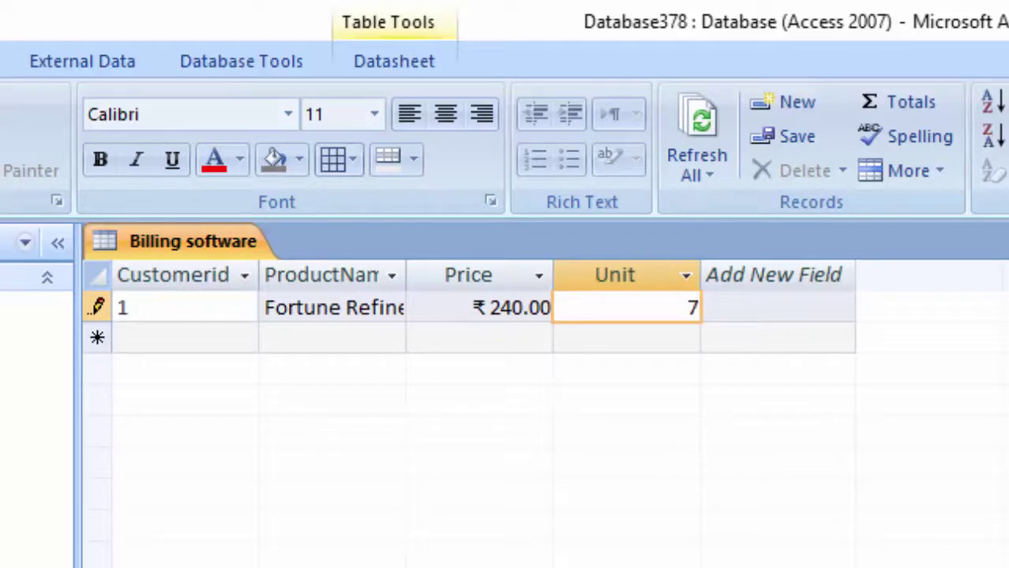
pyautogui.press('Tab')
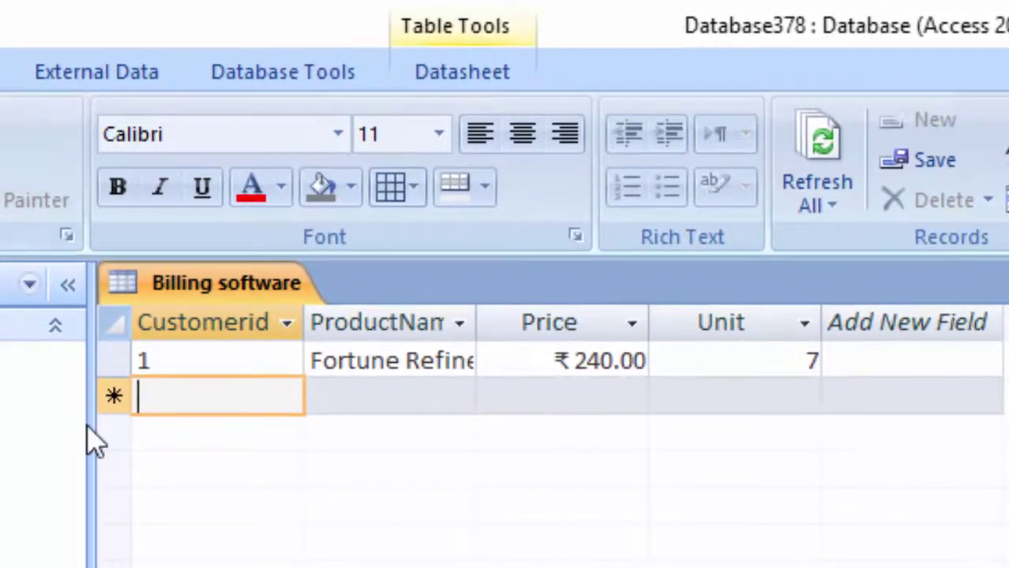
# Step: Enter the record 4, Saffola Refined Oil, priced 256, with 7 units
pyautogui.write('4')
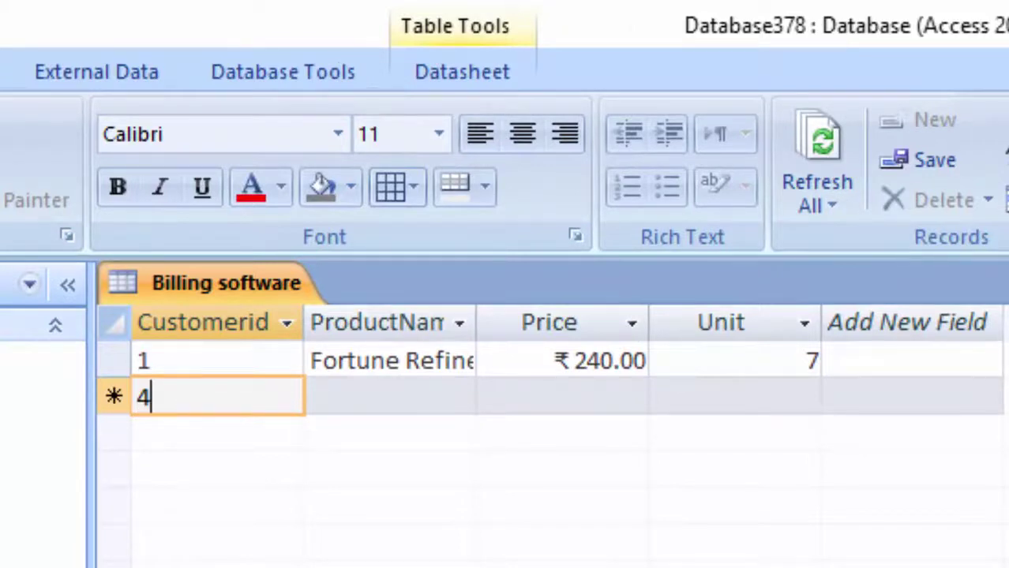
pyautogui.press('Tab')
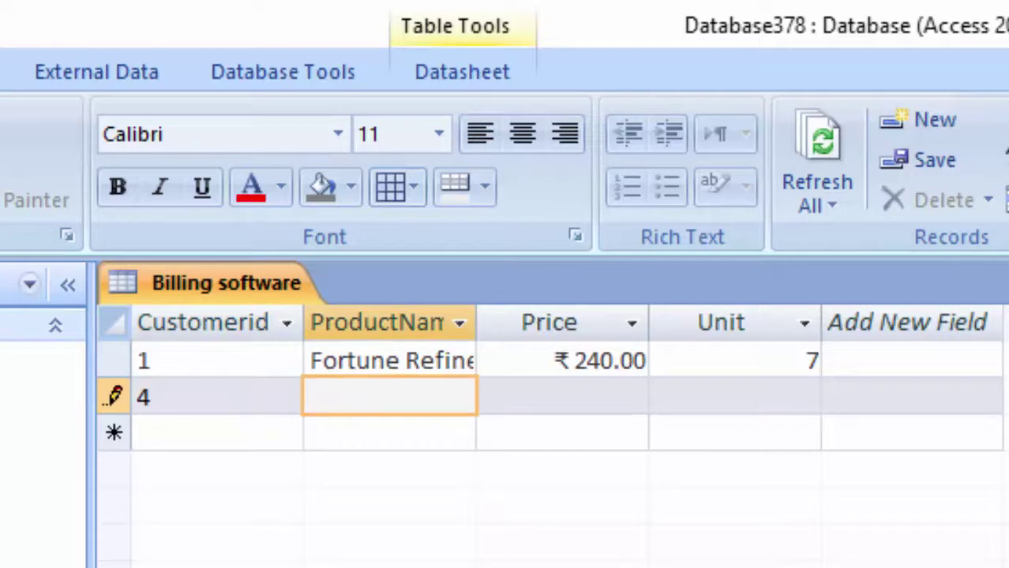
pyautogui.write('sAF')
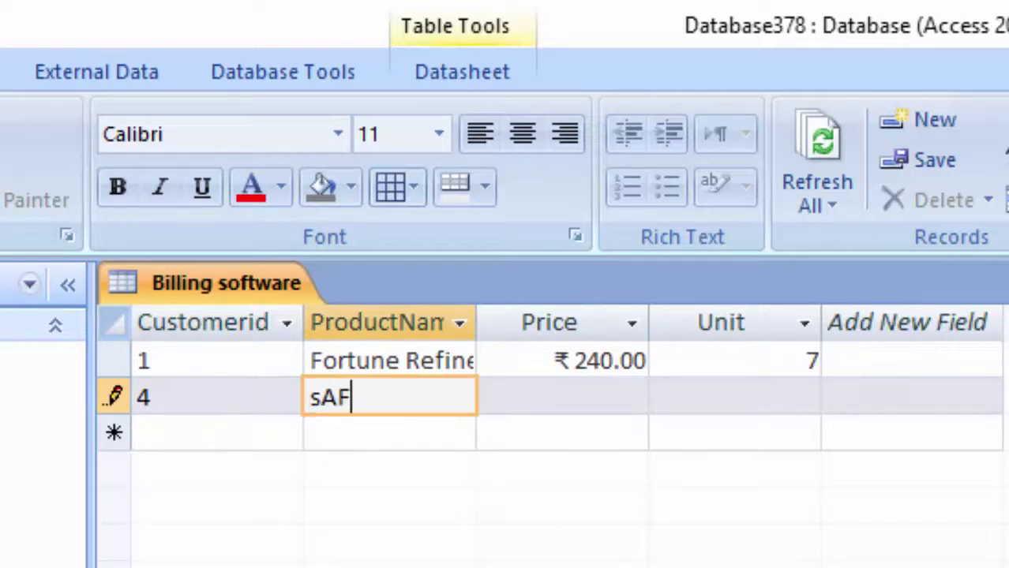
pyautogui.write('FOLA ')
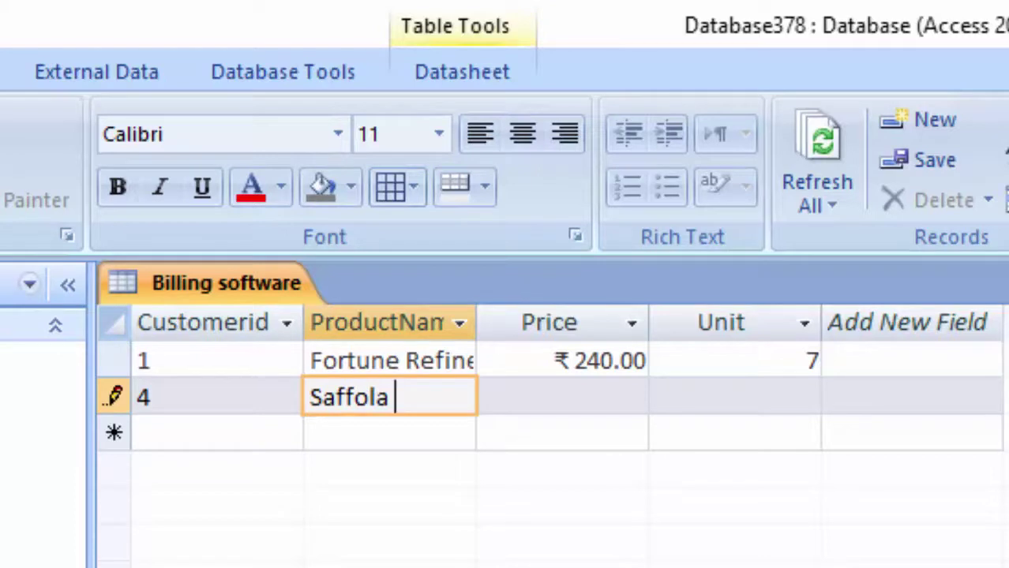
pyautogui.write('Refined Oil')
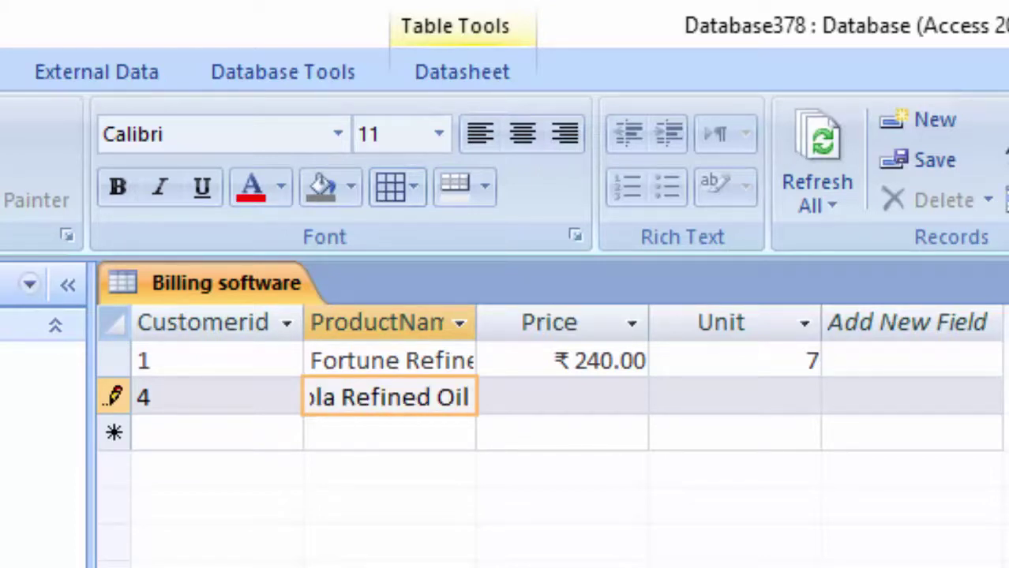
pyautogui.click(600, 406)
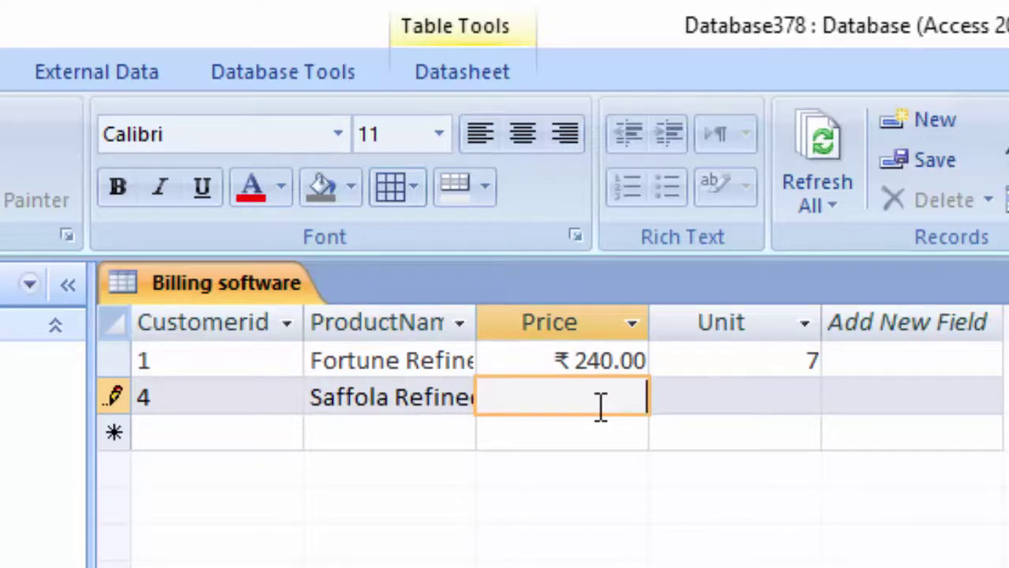
pyautogui.write('25')
pyautogui.write('6')
pyautogui.hotkey('shift', 'Return')
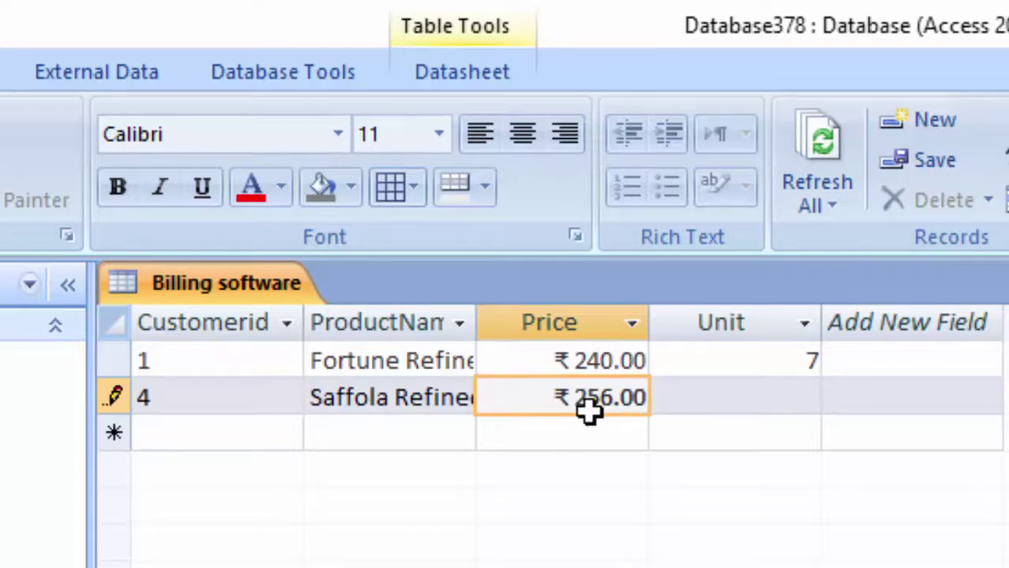
pyautogui.click(791, 399)
pyautogui.write('7')
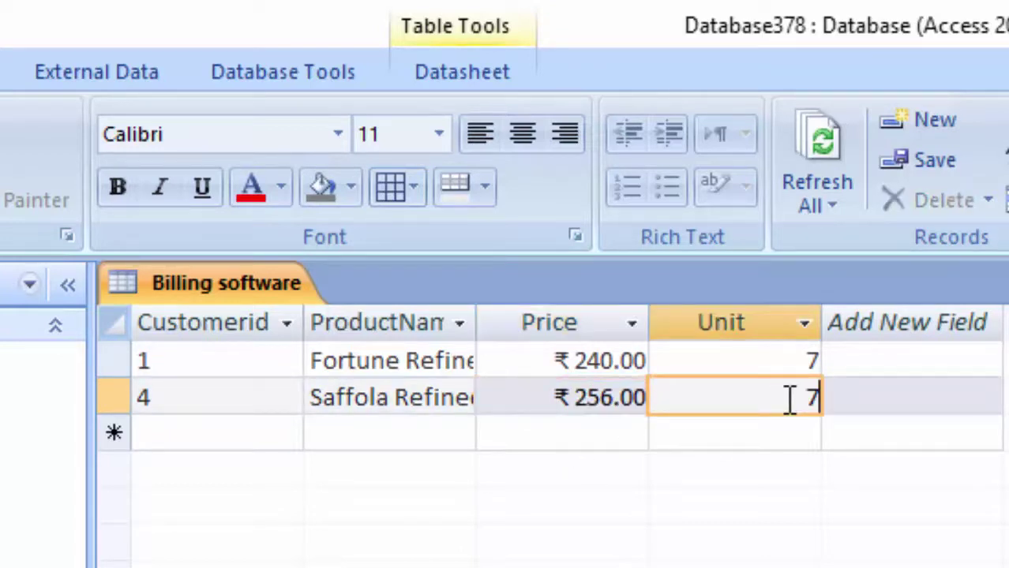
# Step: Add record 5, Miswak Toothpaste, at 120 with 12 units, and autofit the ProductName column
pyautogui.click(237, 433)
pyautogui.write('5')
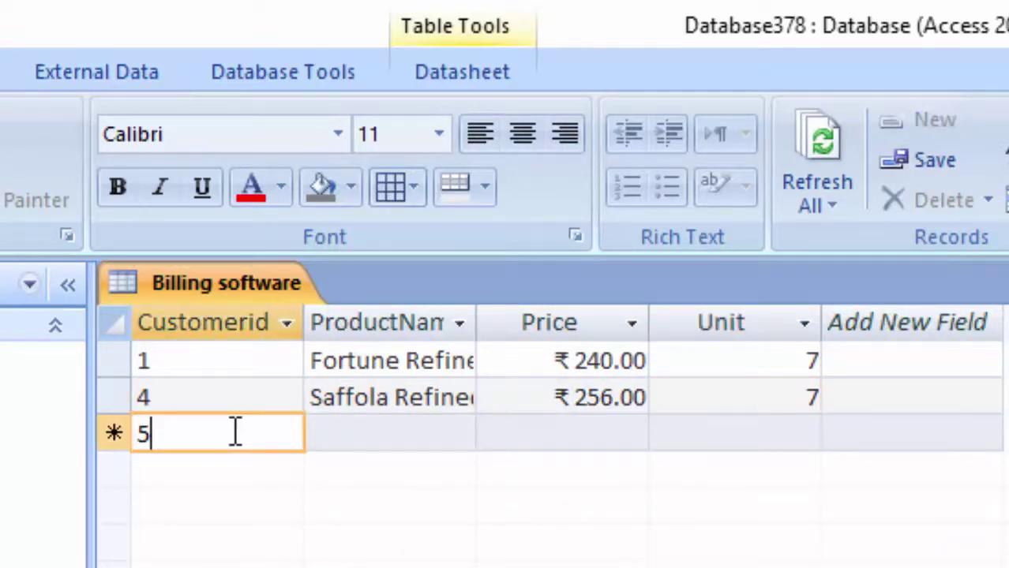
pyautogui.press('Tab')
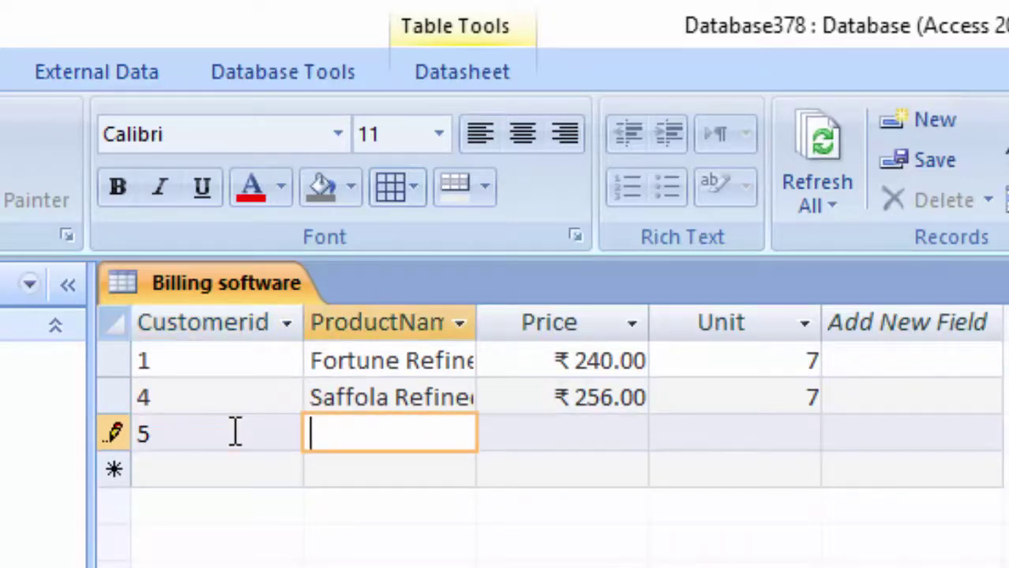
pyautogui.write('Meswak Toothpas')
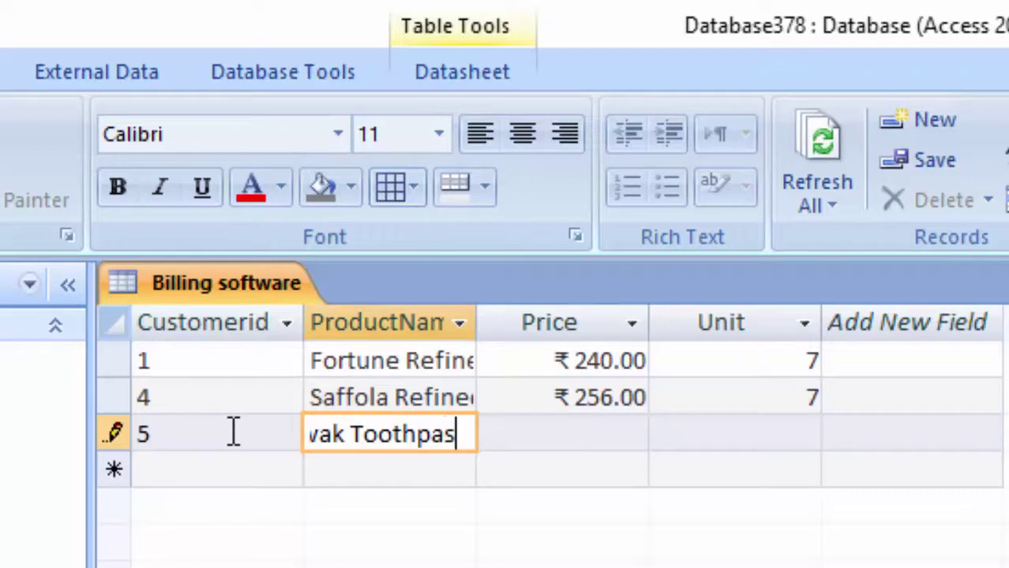
pyautogui.write('te')
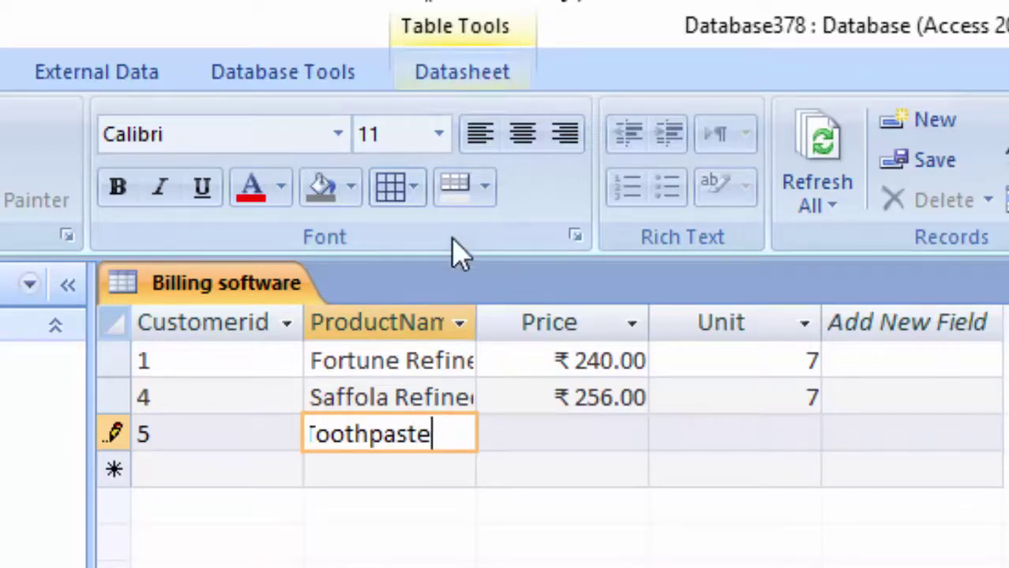
pyautogui.doubleClick(475, 322)
pyautogui.click(612, 439)
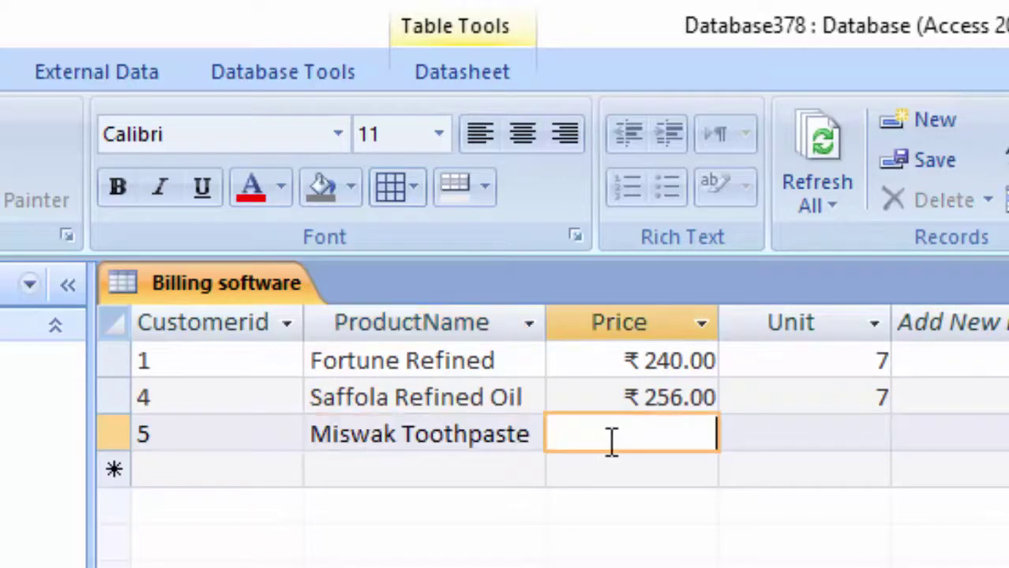
pyautogui.write('12')
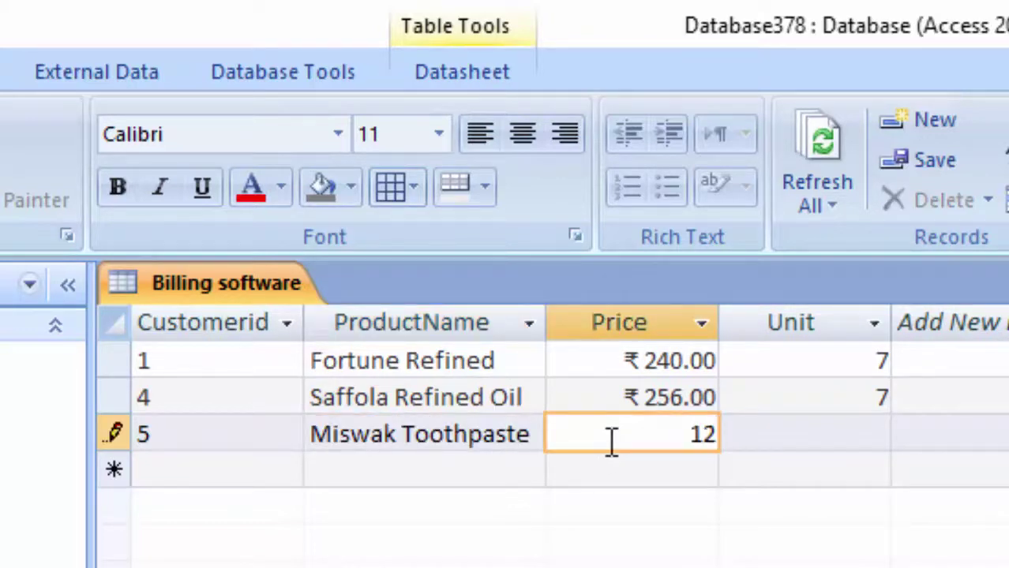
pyautogui.write('0')
pyautogui.press('Tab')
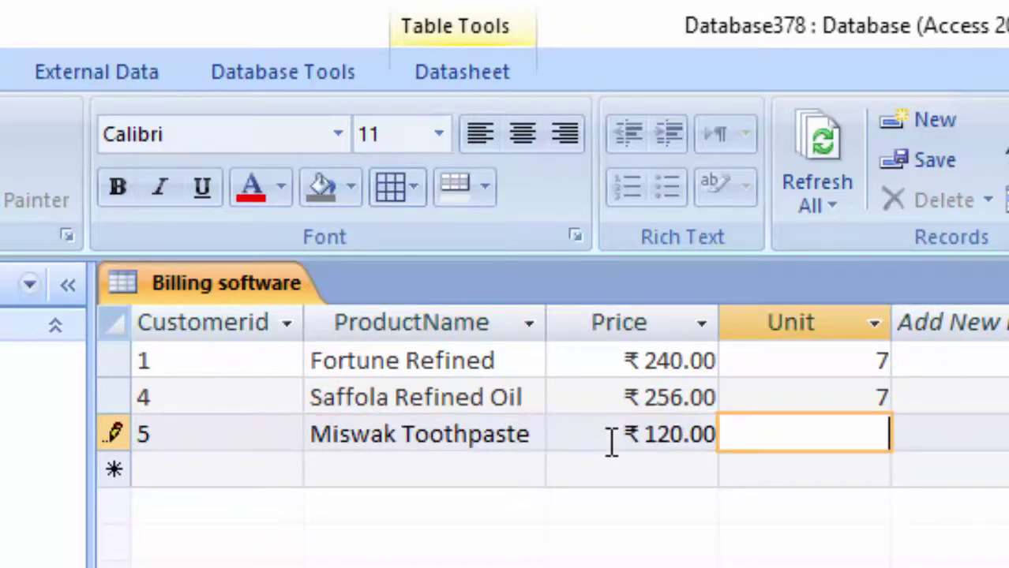
pyautogui.write('12')
pyautogui.press('Tab')
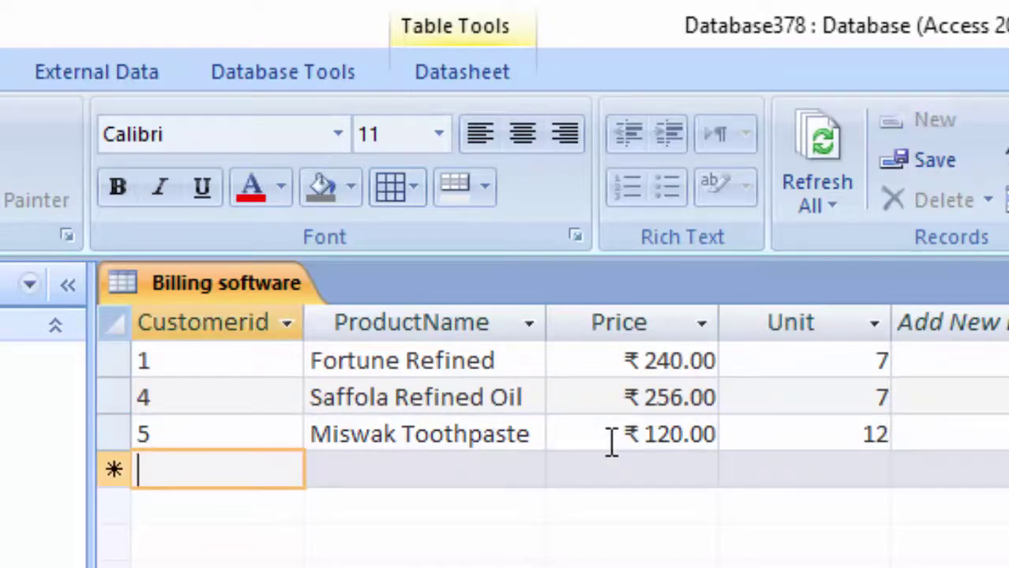
# Step: Enter and save the record 6, Soybean Oil, priced 80, with 30 units
pyautogui.write('6')
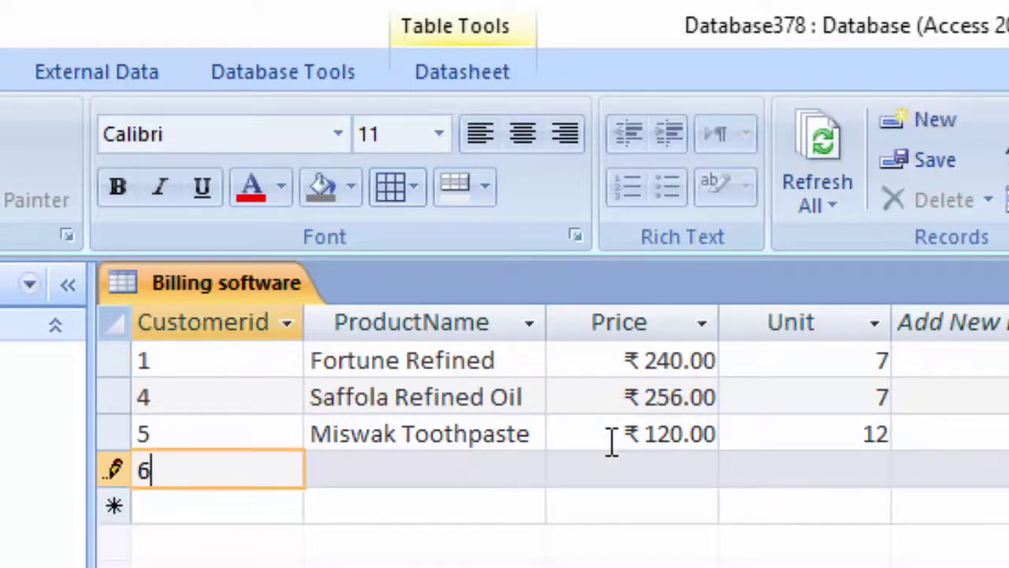
pyautogui.press('Tab')
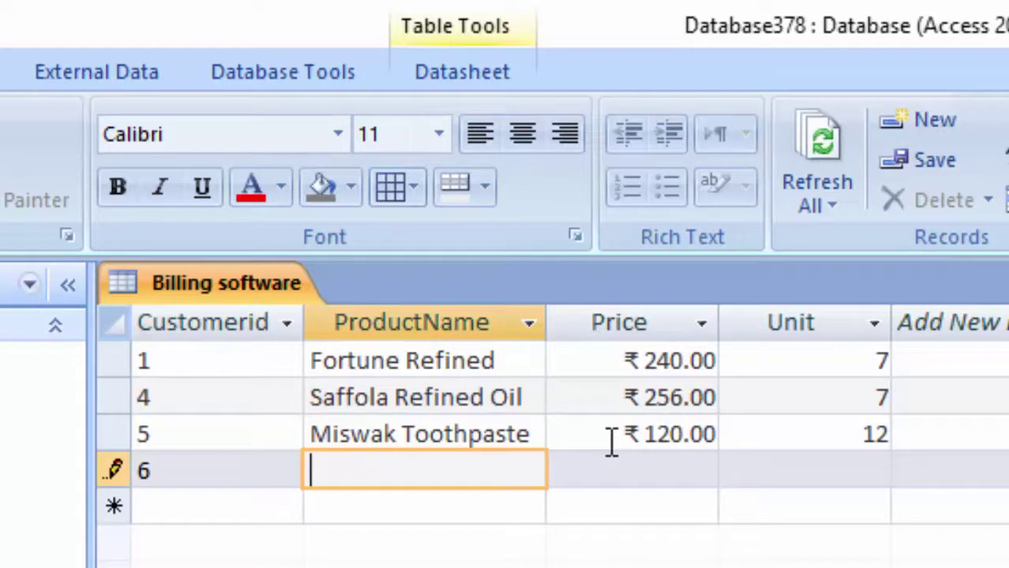
pyautogui.write('R')
pyautogui.press('BackSpace')
pyautogui.write('S')
pyautogui.write('oybea')
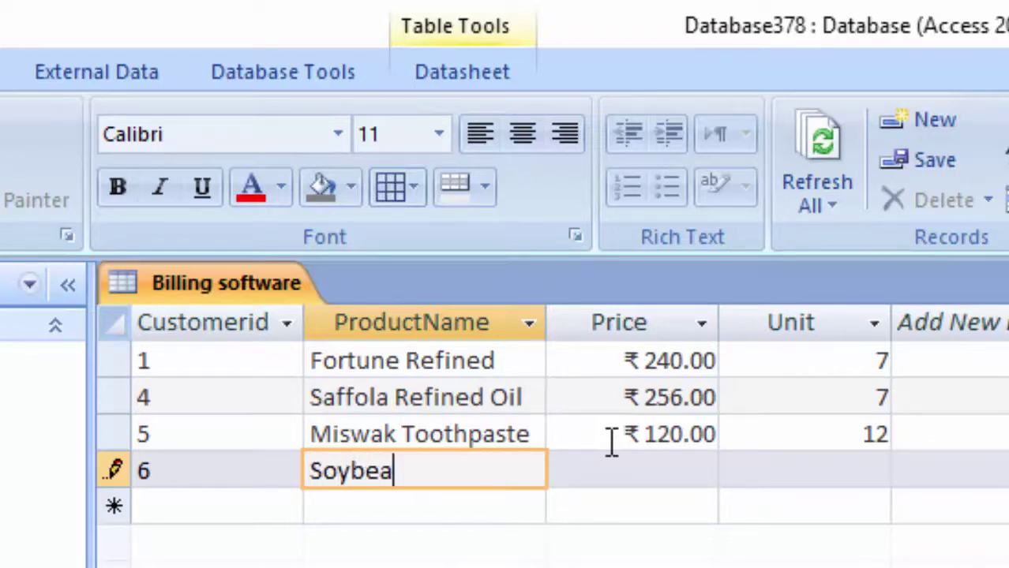
pyautogui.write('n Oi')
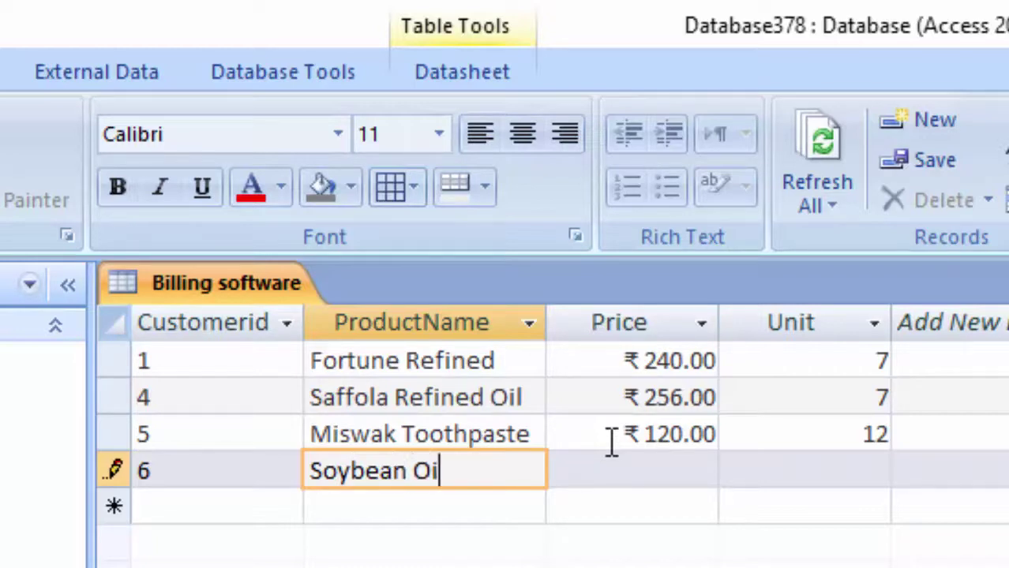
pyautogui.write('l')
pyautogui.press('Tab')
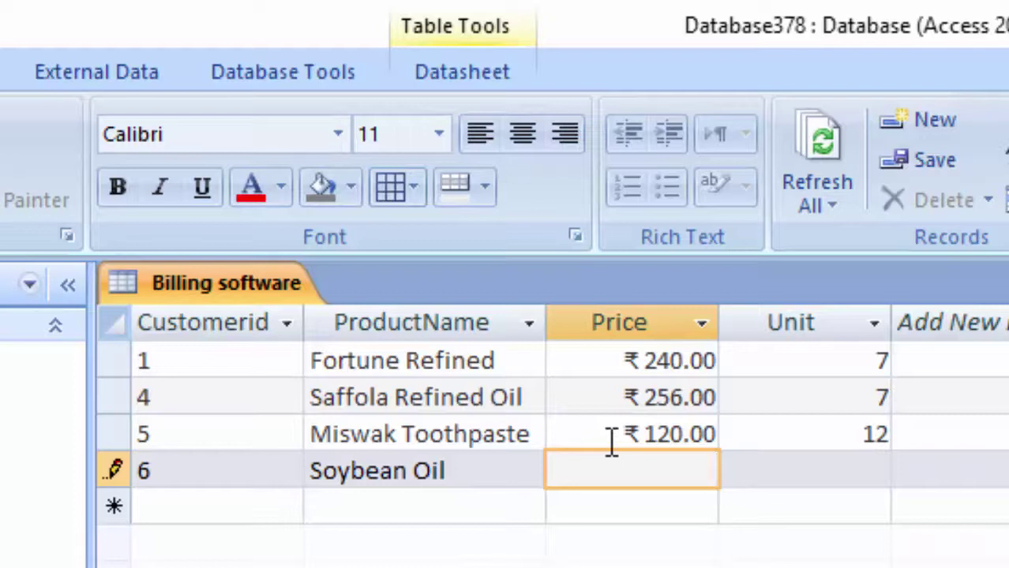
pyautogui.write('80')
pyautogui.press('Tab')
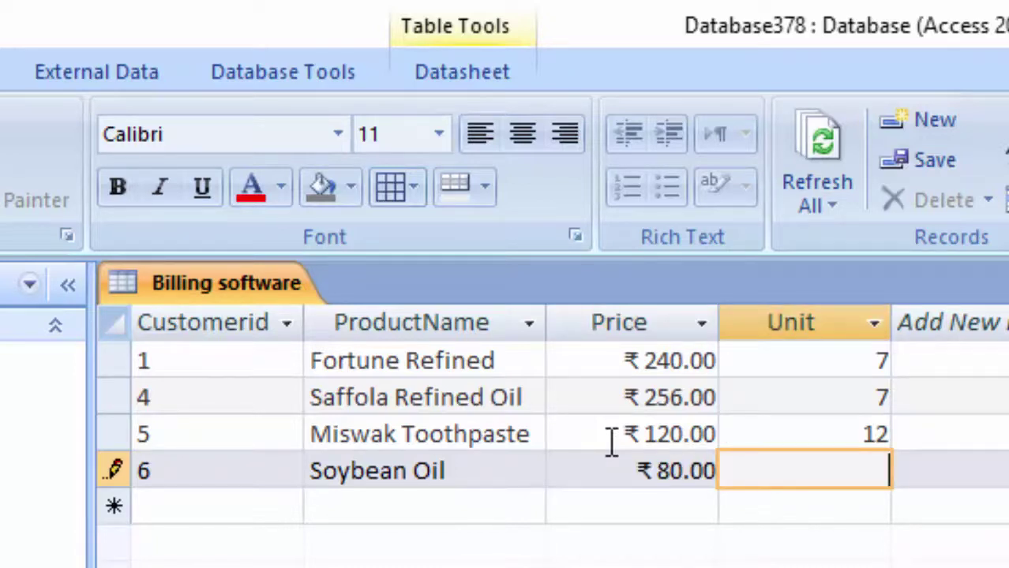
pyautogui.write('30')
pyautogui.press('Tab')
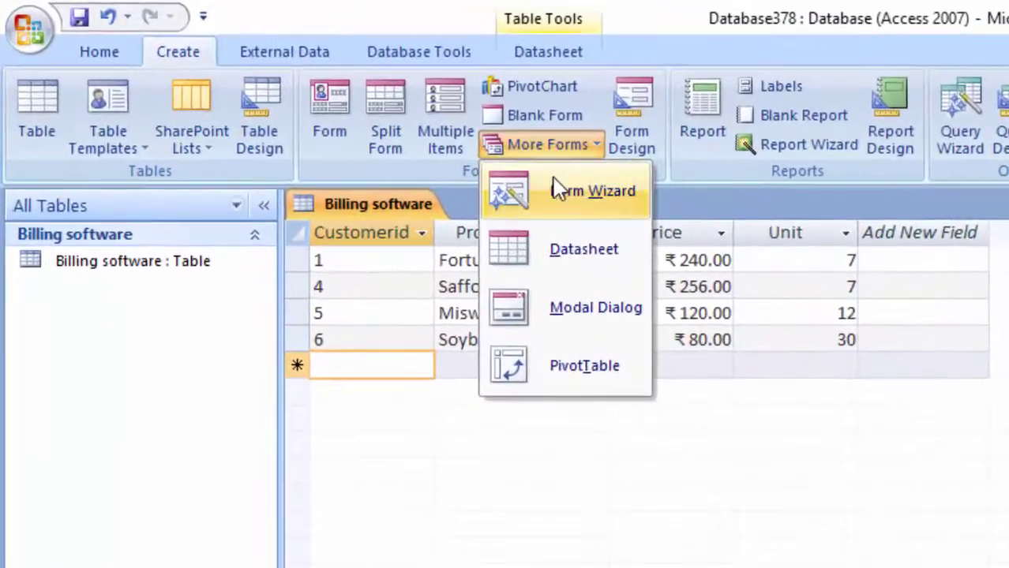
# Step: Start the Form Wizard and add all four Billing software fields
pyautogui.click(405, 138)
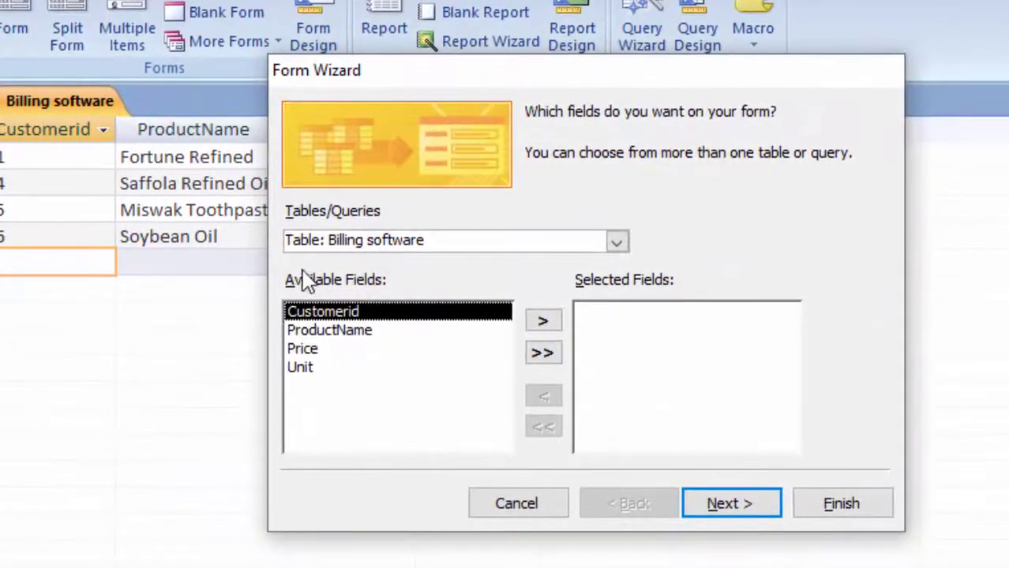
pyautogui.click(543, 354)
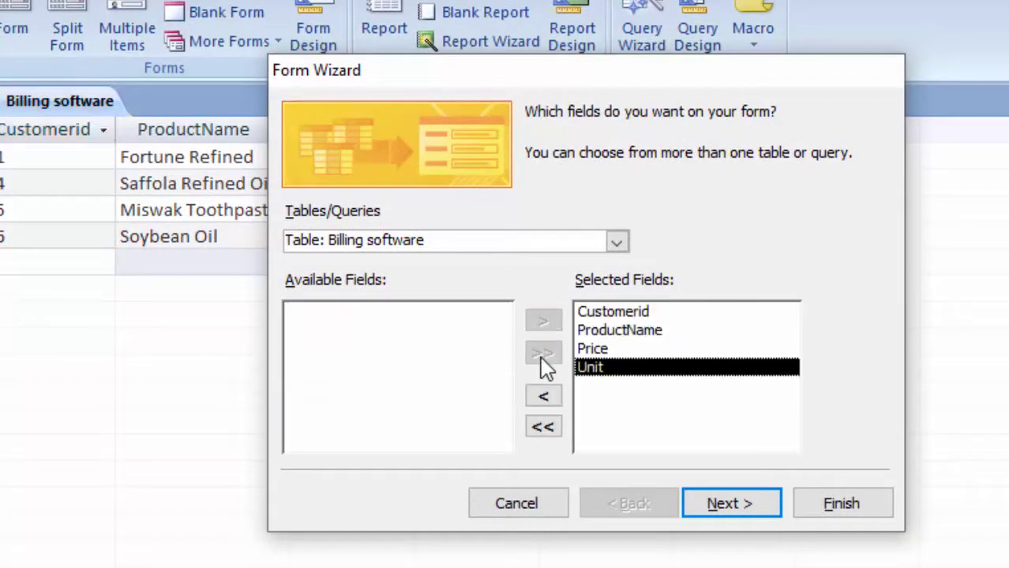
pyautogui.click(718, 502)
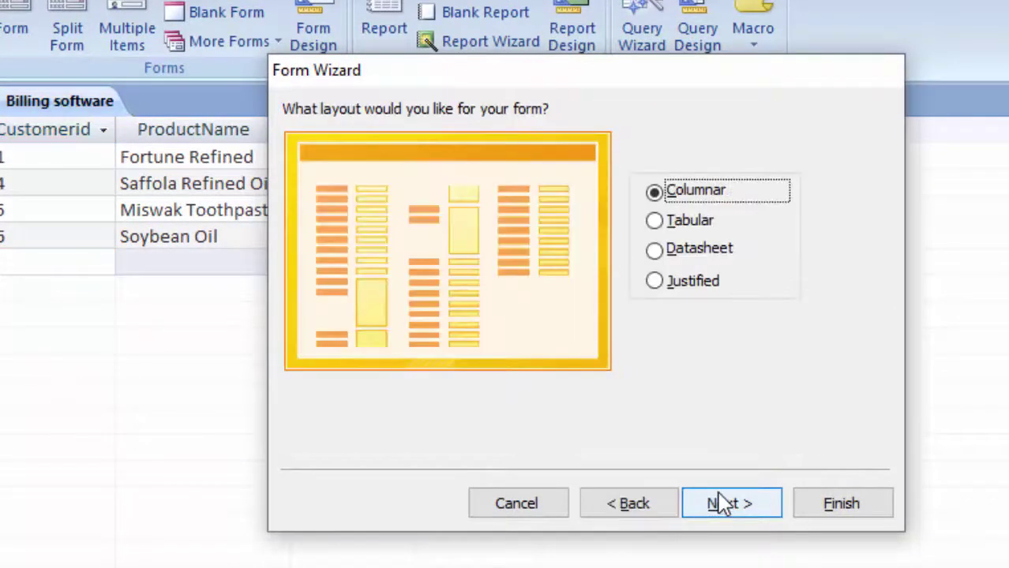
# Step: Choose the Tabular layout and Concourse style, then finish with the default title
pyautogui.click(654, 221)
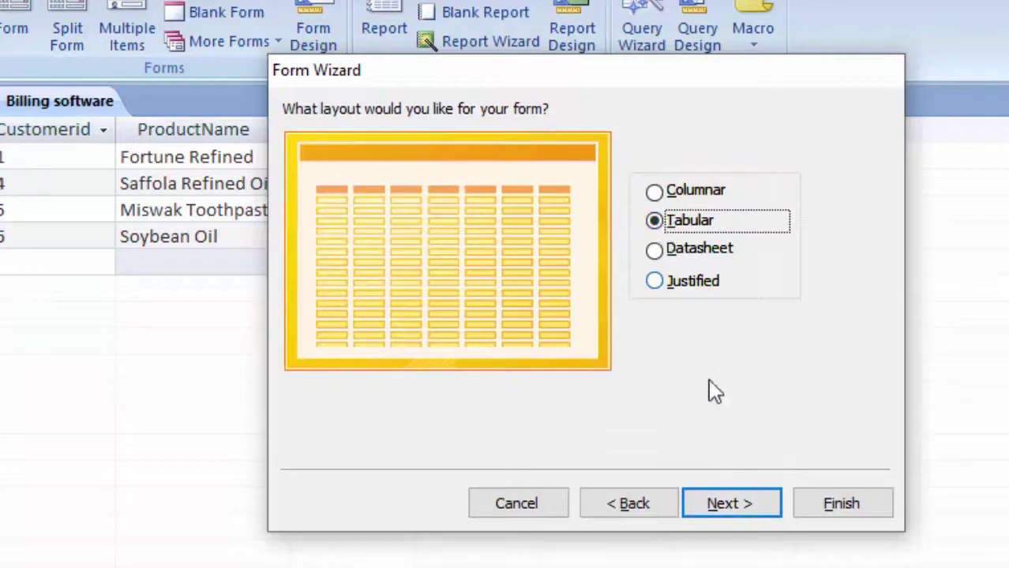
pyautogui.click(736, 505)
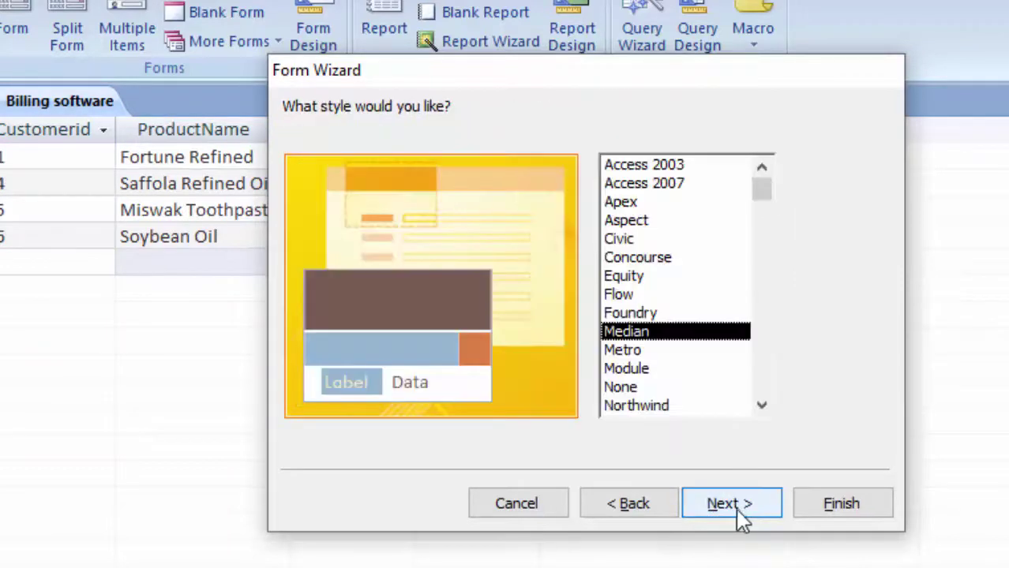
pyautogui.click(632, 300)
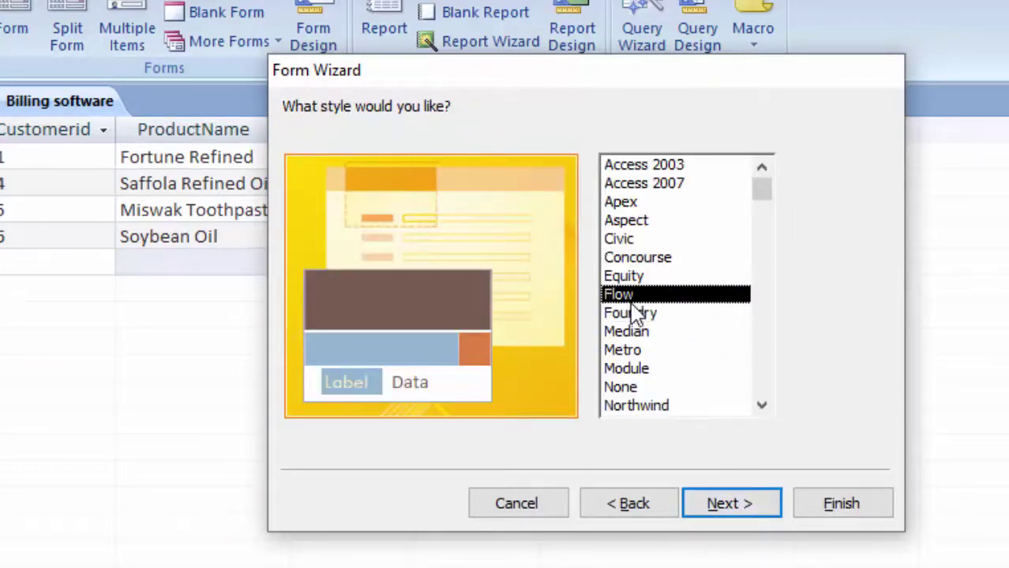
pyautogui.click(636, 257)
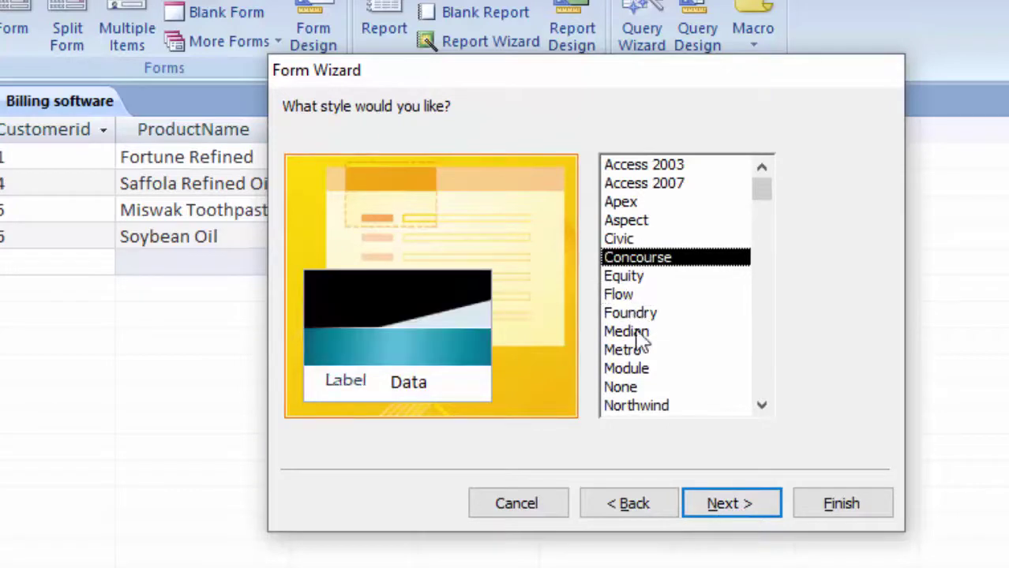
pyautogui.click(748, 511)
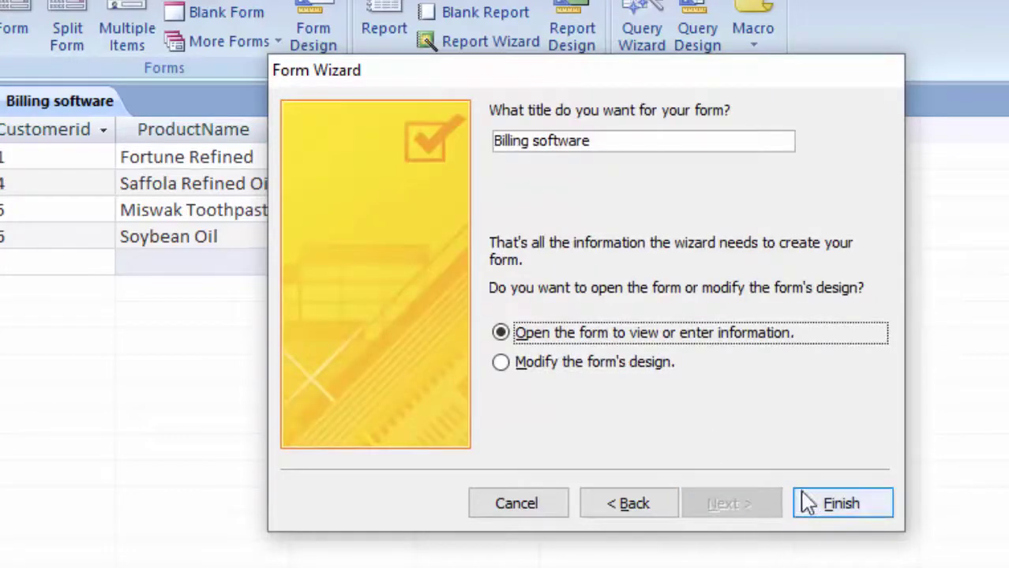
pyautogui.click(840, 504)
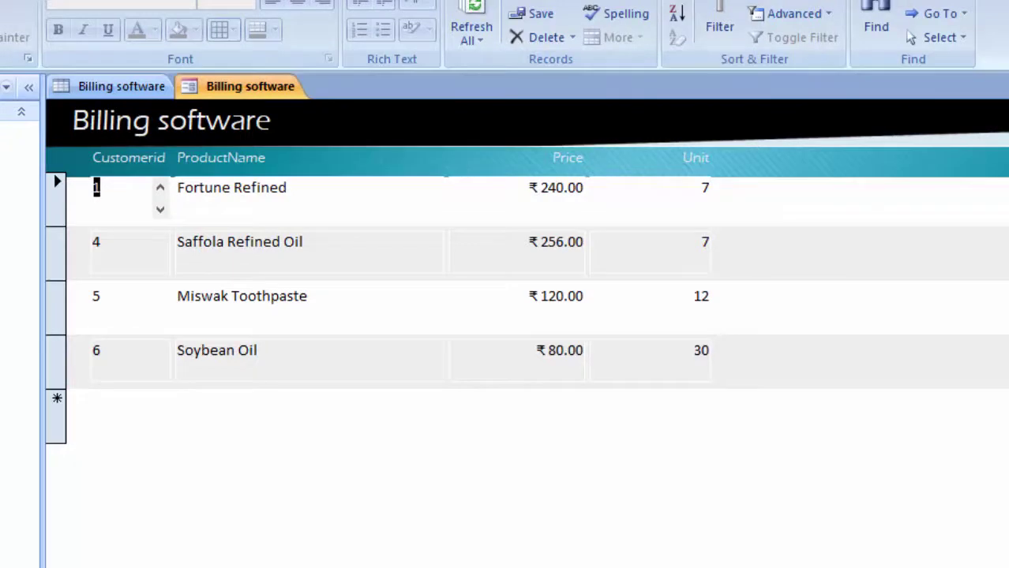
# Step: In Design View, make the form footer taller, the form wider and the Detail section bigger
pyautogui.hotkey('ctrl', '.')
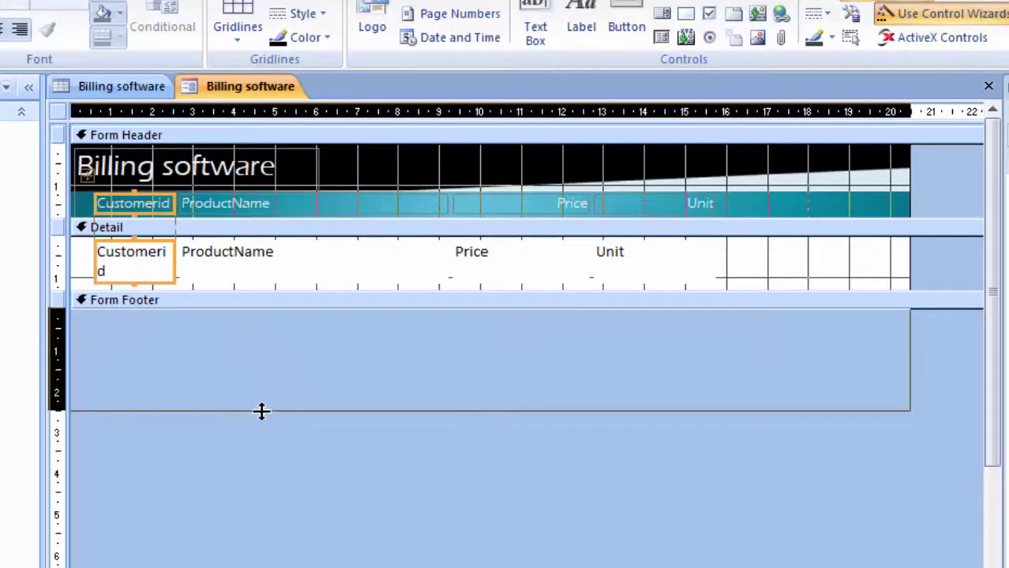
pyautogui.moveTo(254, 307); pyautogui.dragTo(243, 410)
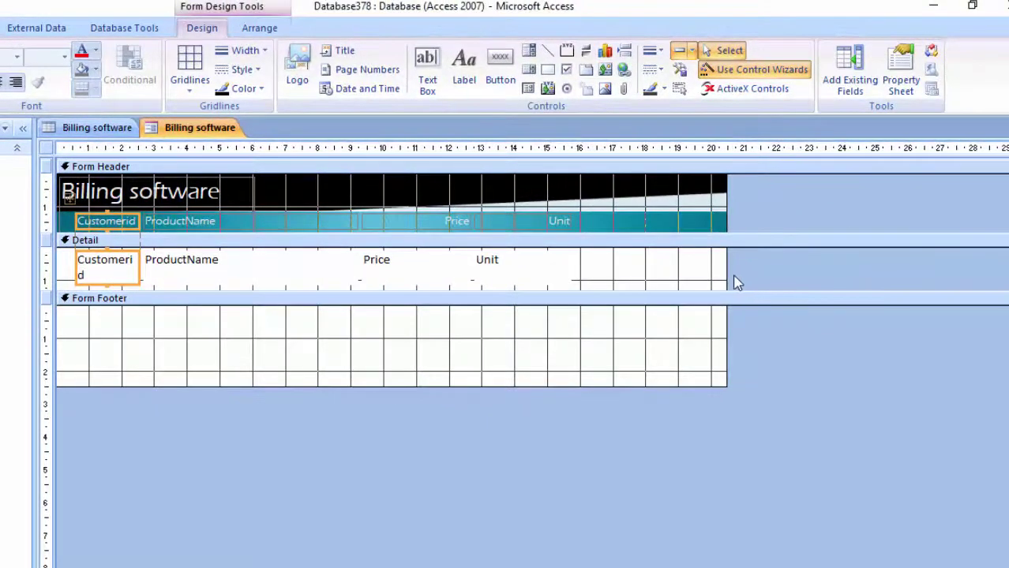
pyautogui.moveTo(724, 272); pyautogui.dragTo(844, 332)
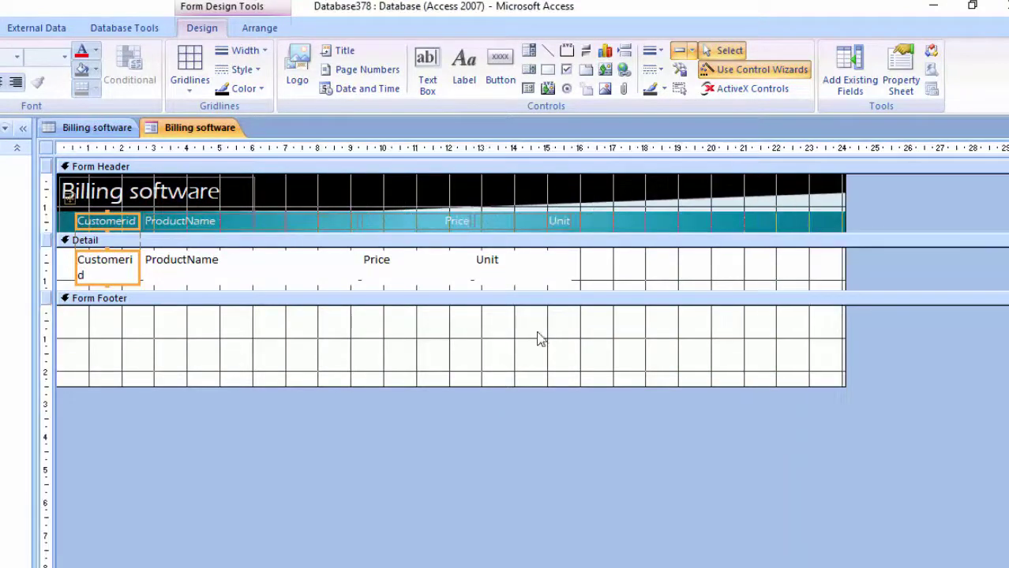
pyautogui.moveTo(418, 292); pyautogui.dragTo(409, 334)
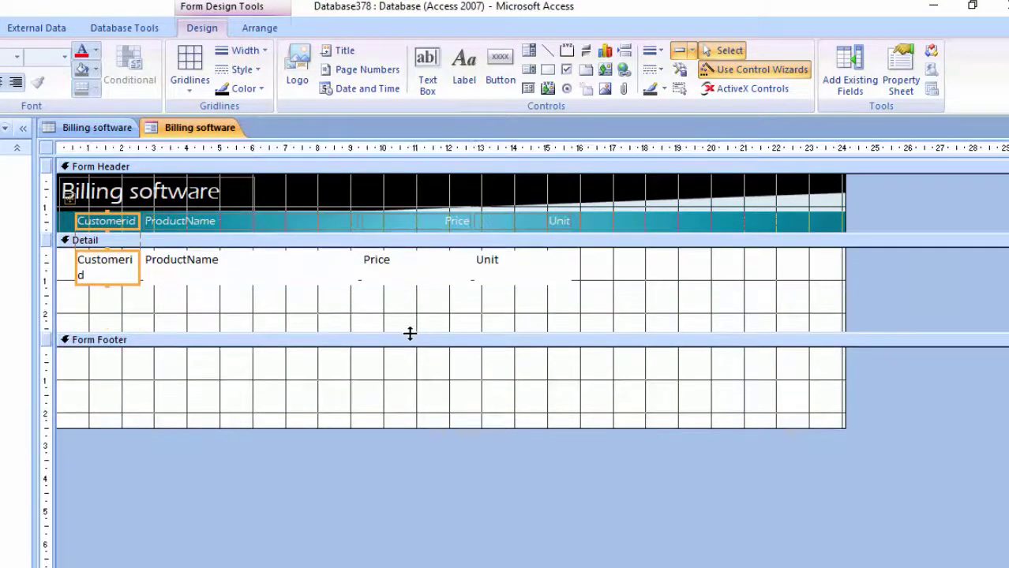
# Step: Widen the Customerid text box in the Detail section so its name fits on one line
pyautogui.click(119, 294)
pyautogui.click(119, 280)
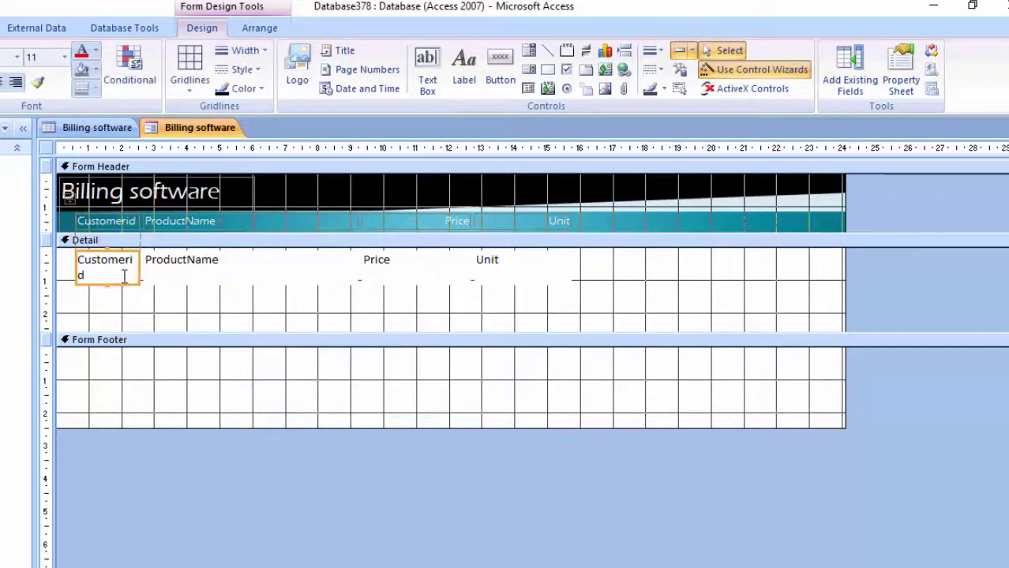
pyautogui.moveTo(138, 266); pyautogui.dragTo(160, 271)
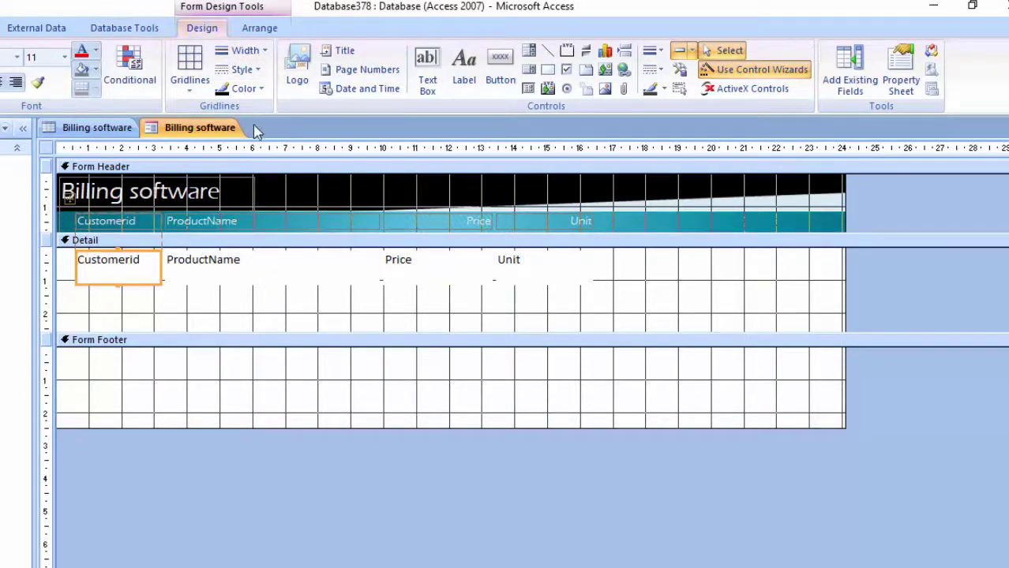
# Step: Draw an unbound text box with its Text9 label in the form footer and shift it right
pyautogui.click(430, 67)
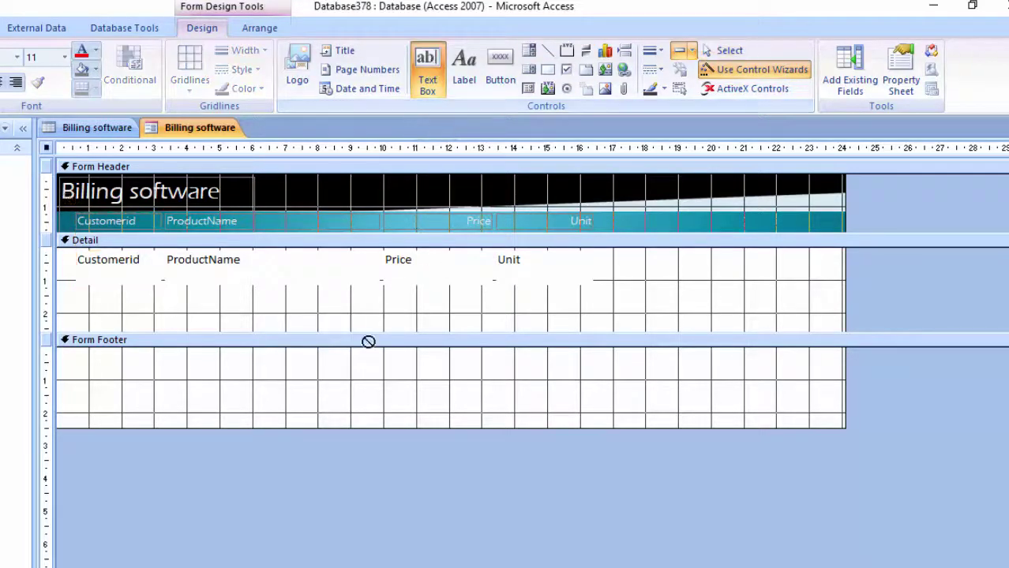
pyautogui.moveTo(249, 377); pyautogui.dragTo(350, 390)
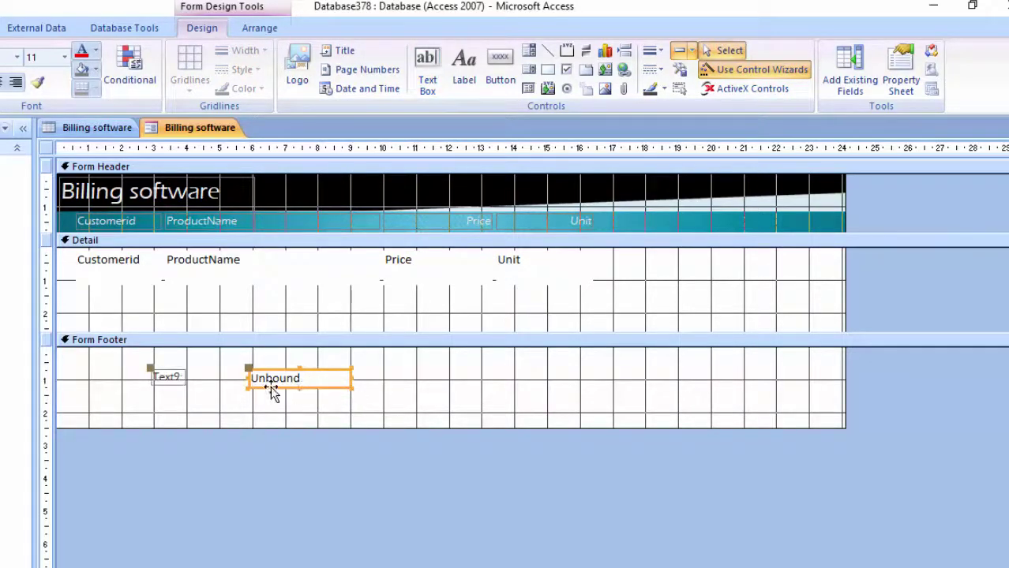
pyautogui.moveTo(269, 386); pyautogui.dragTo(390, 386)
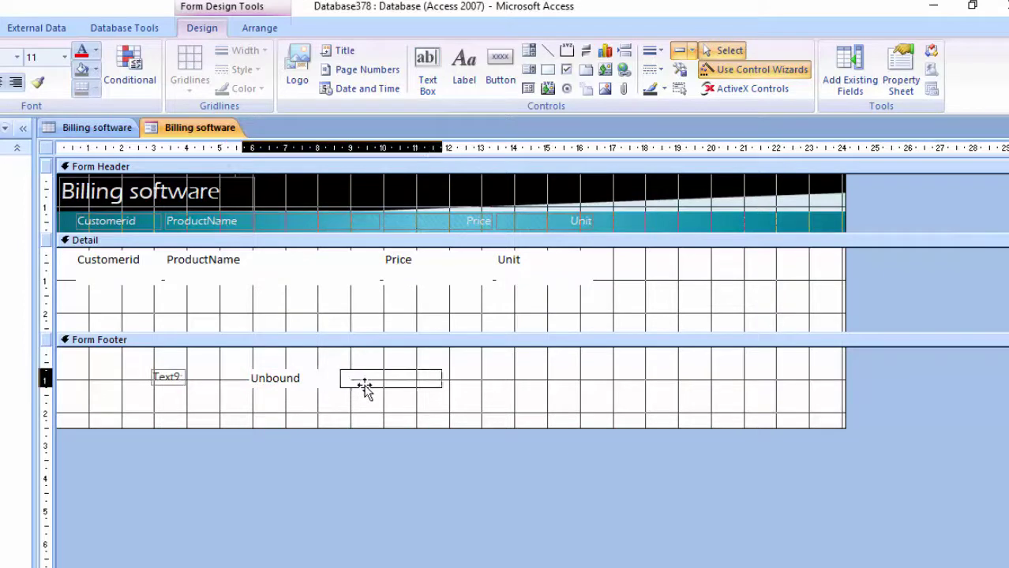
pyautogui.click(287, 387)
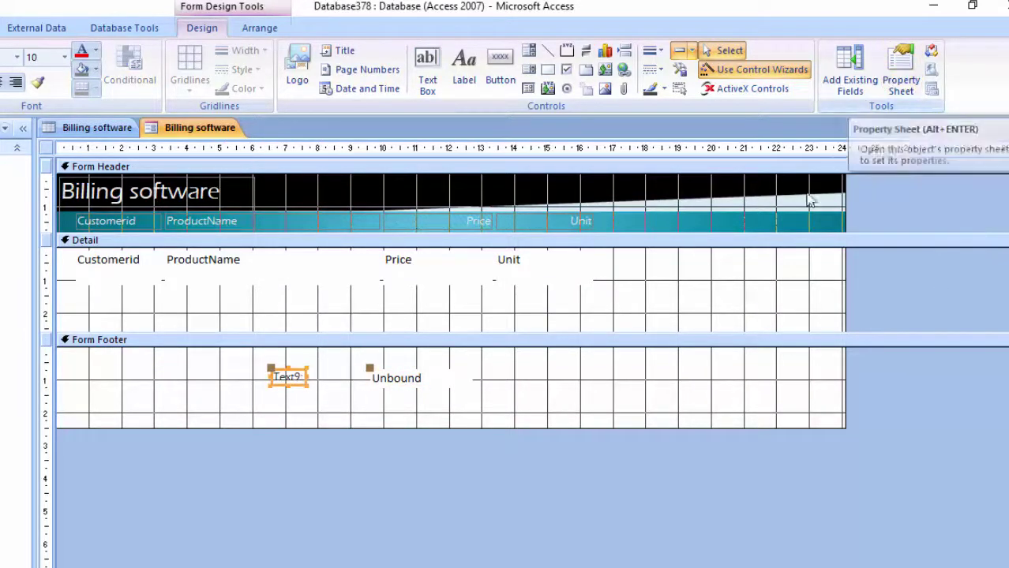
pyautogui.click(389, 389)
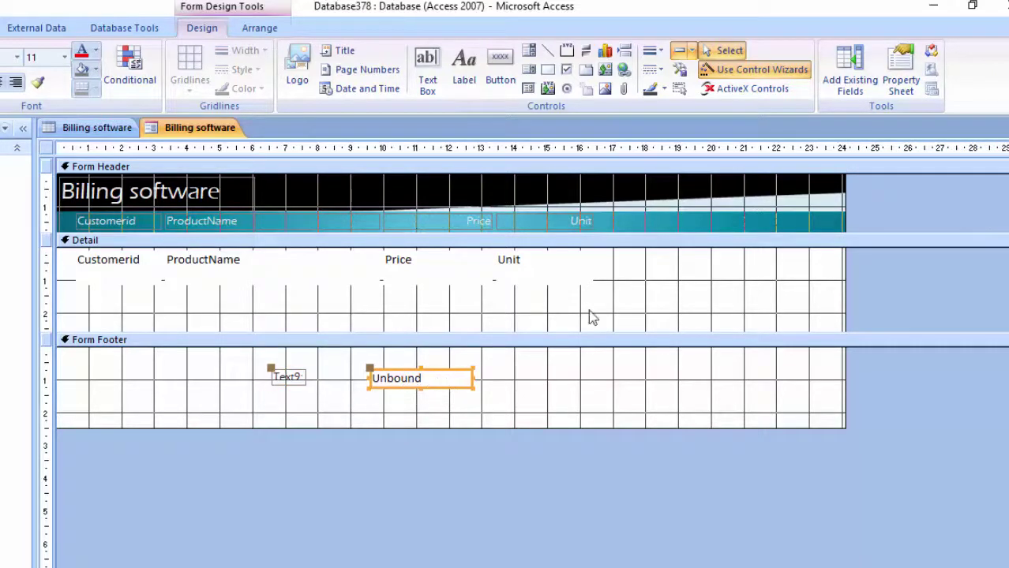
# Step: Show the Text9 text box's properties on the Property Sheet's All tab, at Control Source
pyautogui.click(898, 72)
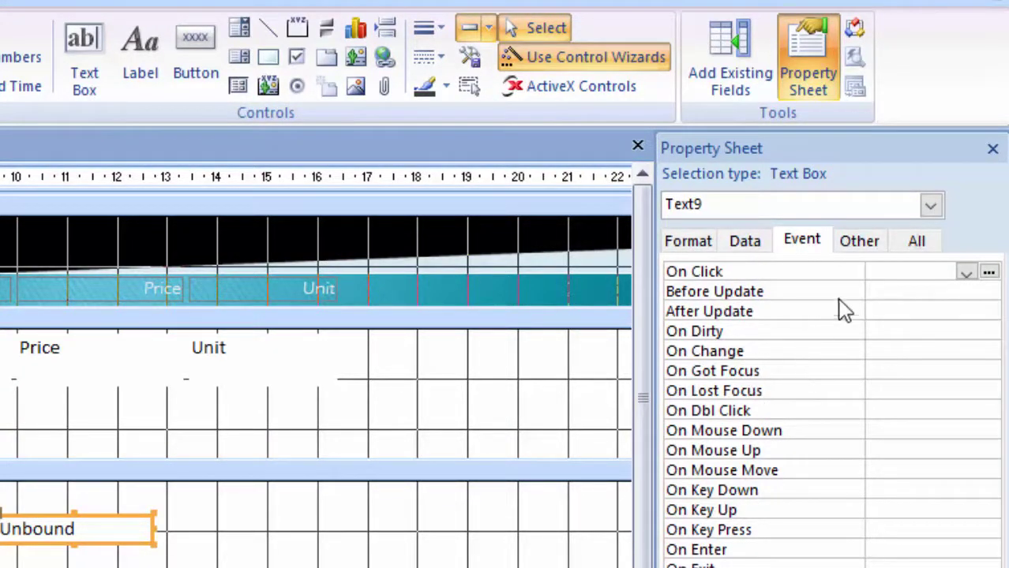
pyautogui.click(907, 244)
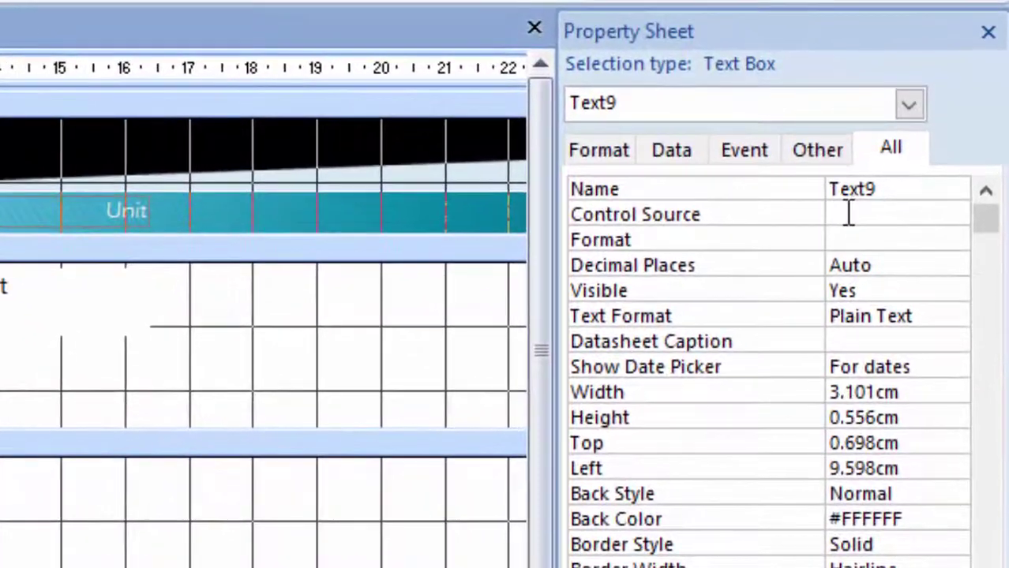
pyautogui.click(883, 289)
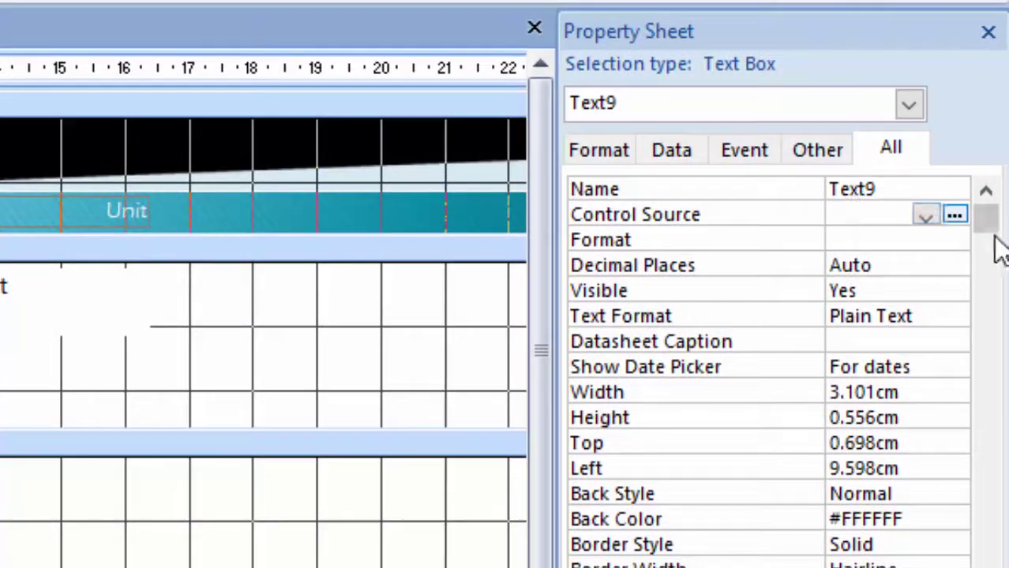
# Step: Set the Text9 Control Source to =sum(Price*Unit) in the Expression Builder
pyautogui.click(953, 216)
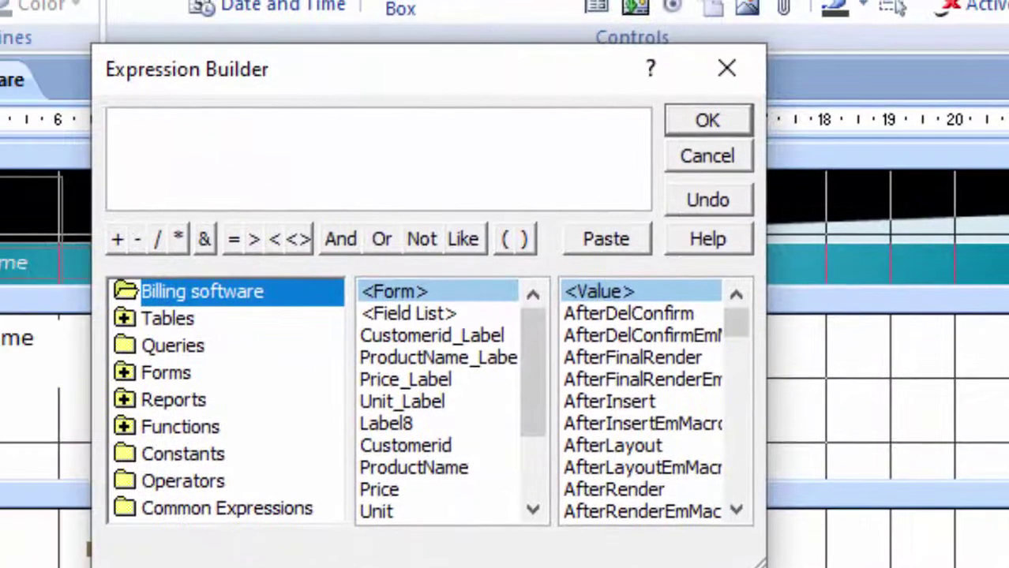
pyautogui.moveTo(297, 80); pyautogui.dragTo(613, 3)
pyautogui.write('=s')
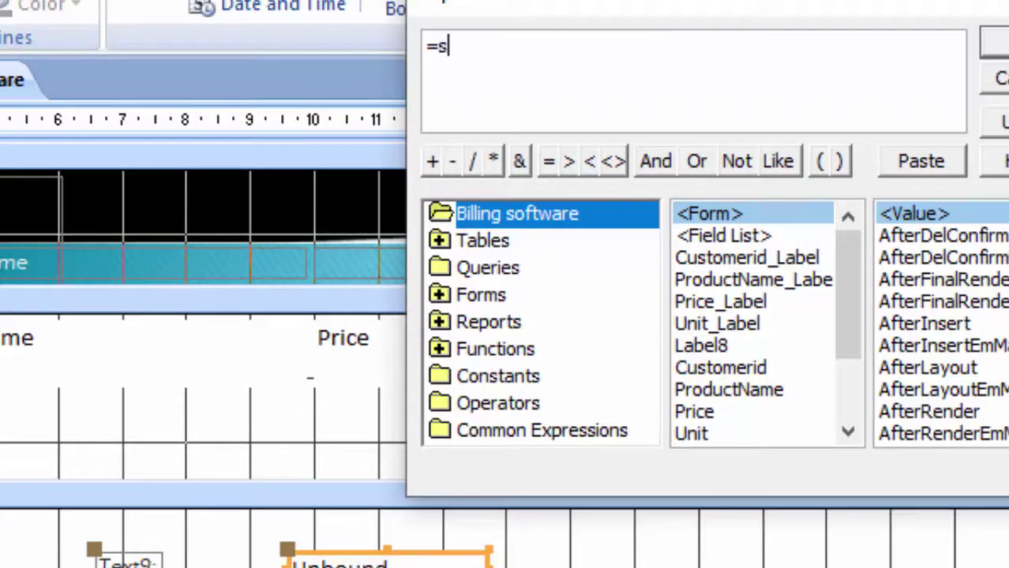
pyautogui.write('um(')
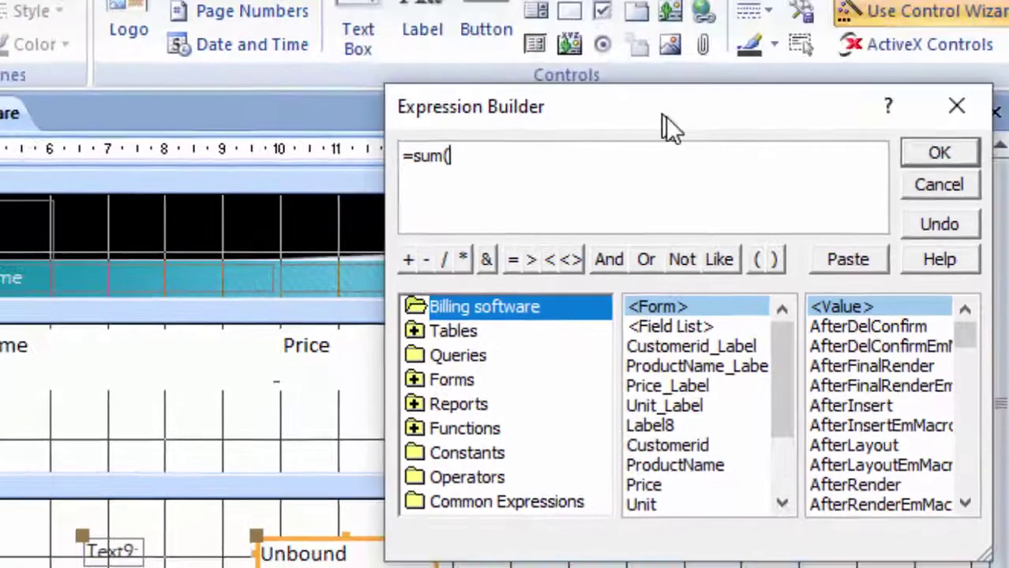
pyautogui.moveTo(600, 40); pyautogui.dragTo(880, 105)
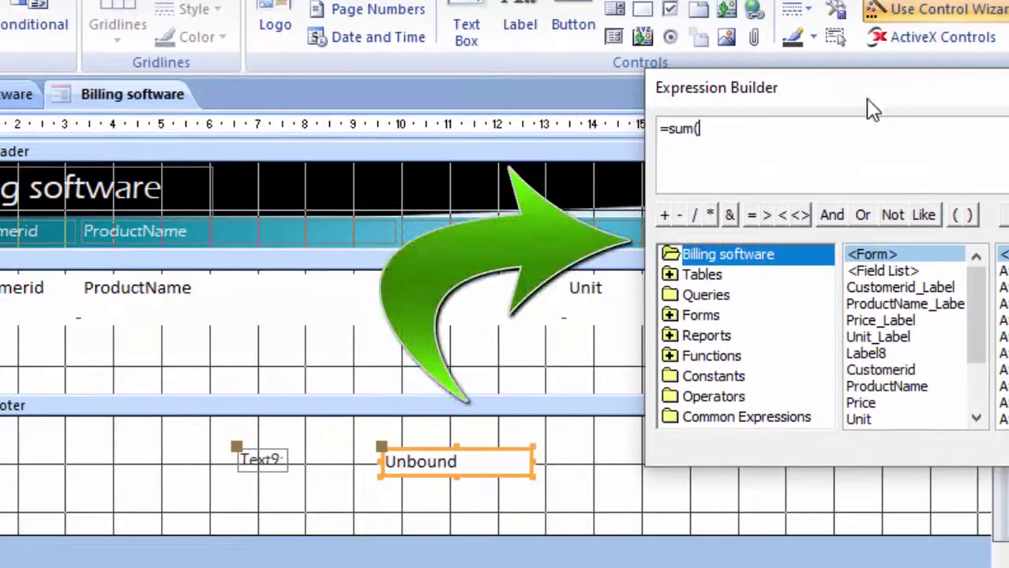
pyautogui.write('rice')
pyautogui.write('*')
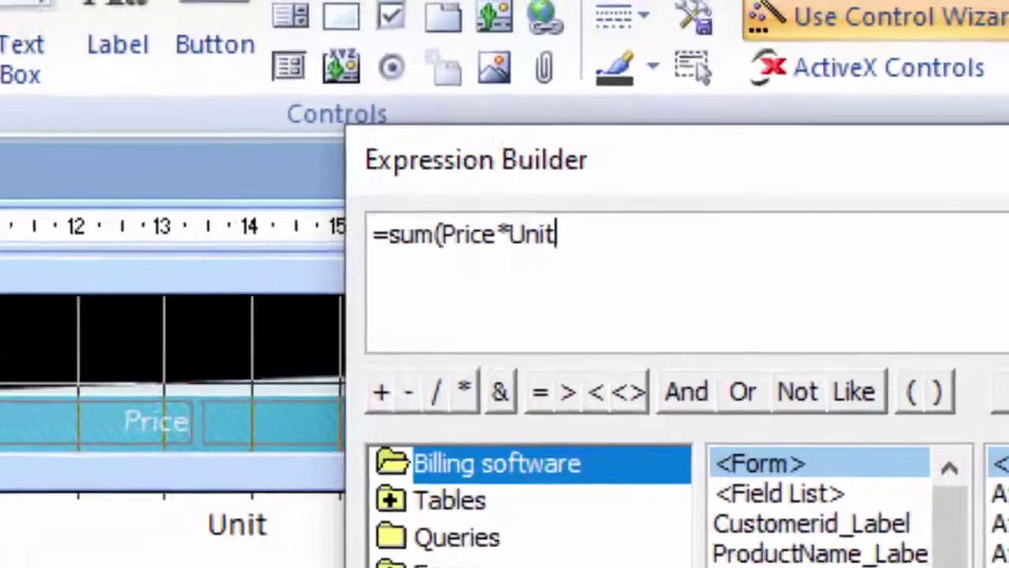
pyautogui.write(')')
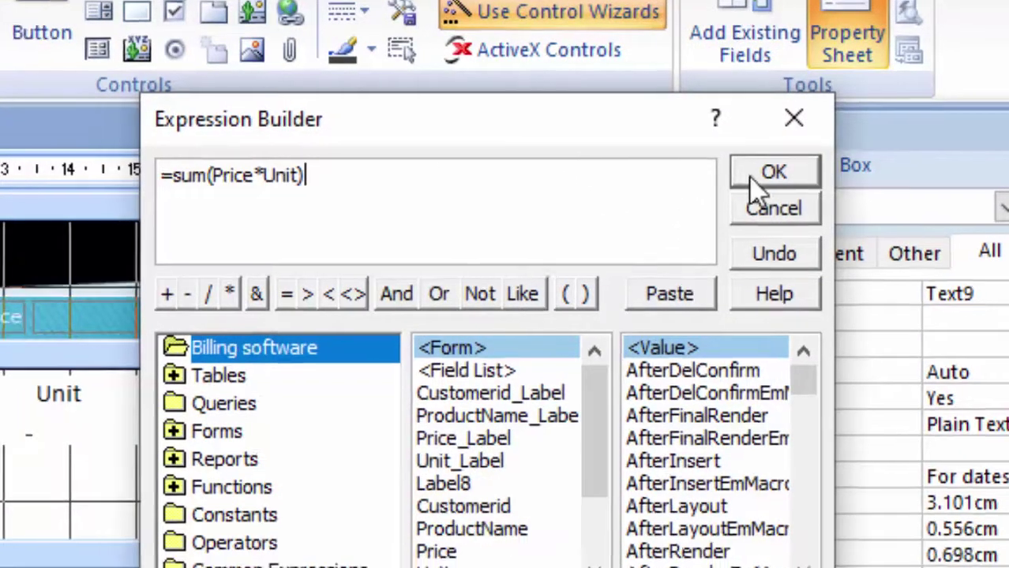
pyautogui.click(763, 174)
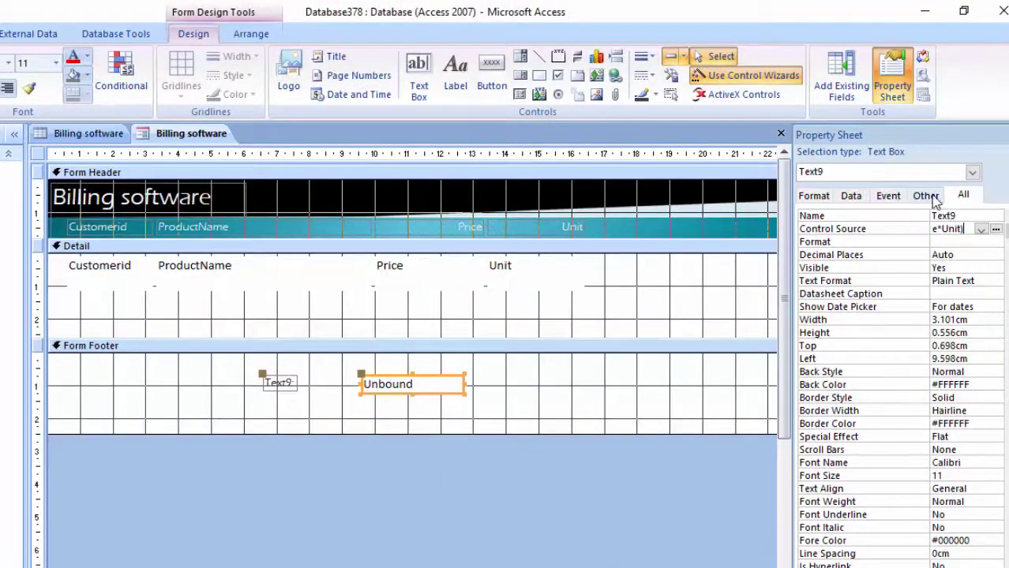
# Step: Switch the Billing software form to Form view, where the footer total reads 7312
pyautogui.click(922, 197)
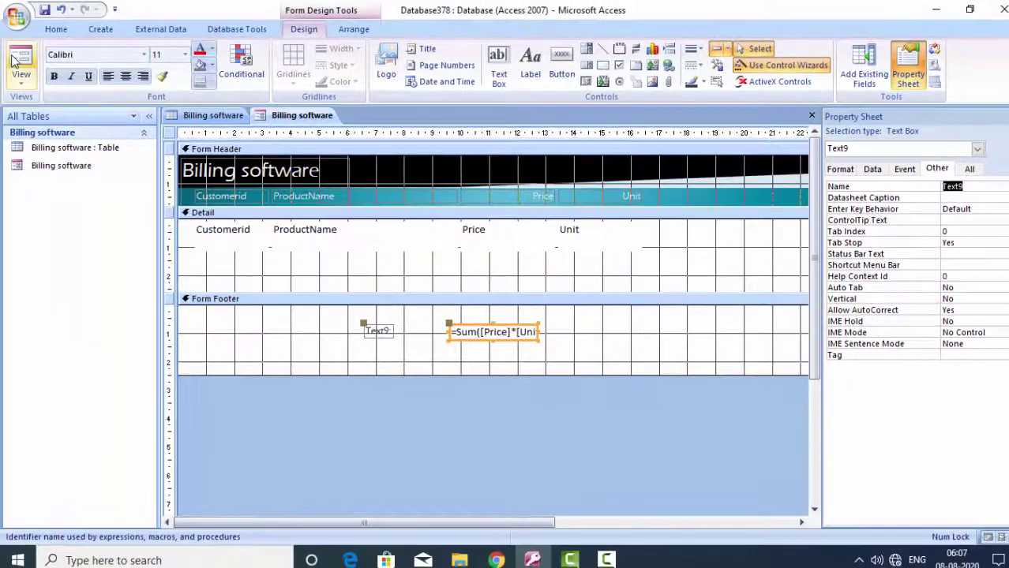
pyautogui.click(16, 63)
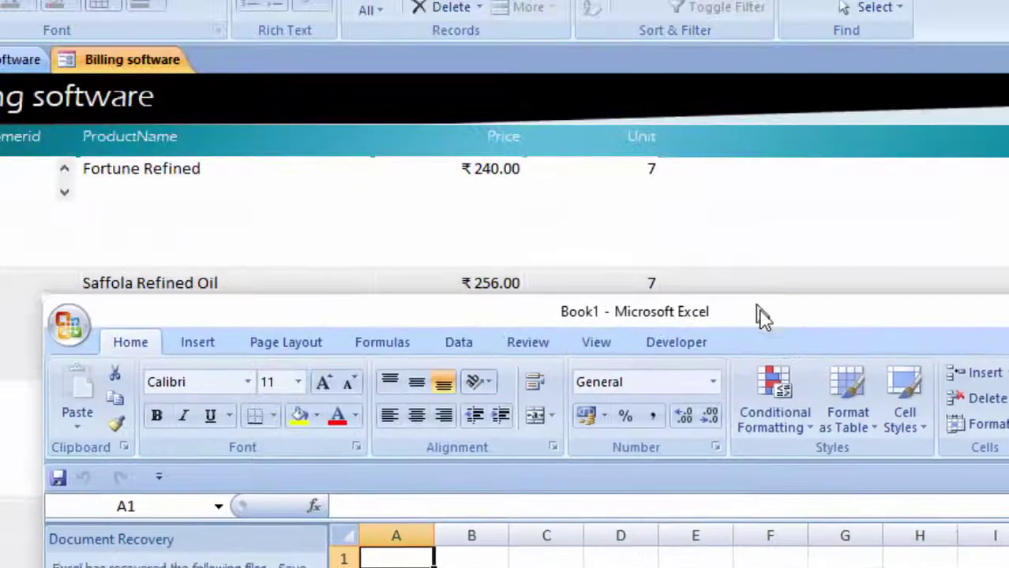
# Step: Bring Excel over the form and compute =240*7 (1680) in B3
pyautogui.moveTo(756, 315)
pyautogui.mouseDown()
pyautogui.moveTo(807, 411)
pyautogui.moveTo(755, 365)
pyautogui.mouseUp()
pyautogui.moveTo(724, 319); pyautogui.dragTo(597, 32)
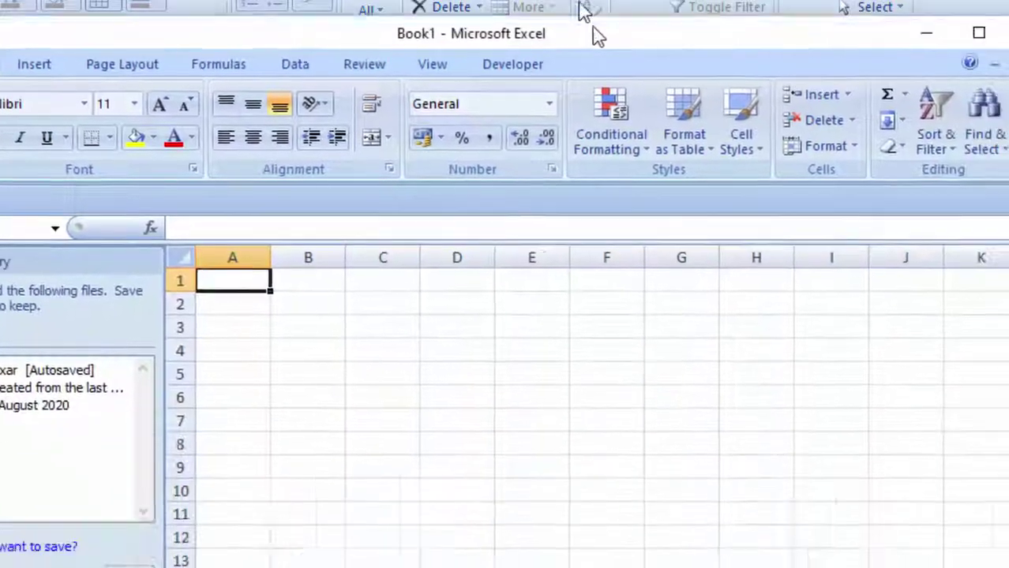
pyautogui.click(271, 233)
pyautogui.write('=240')
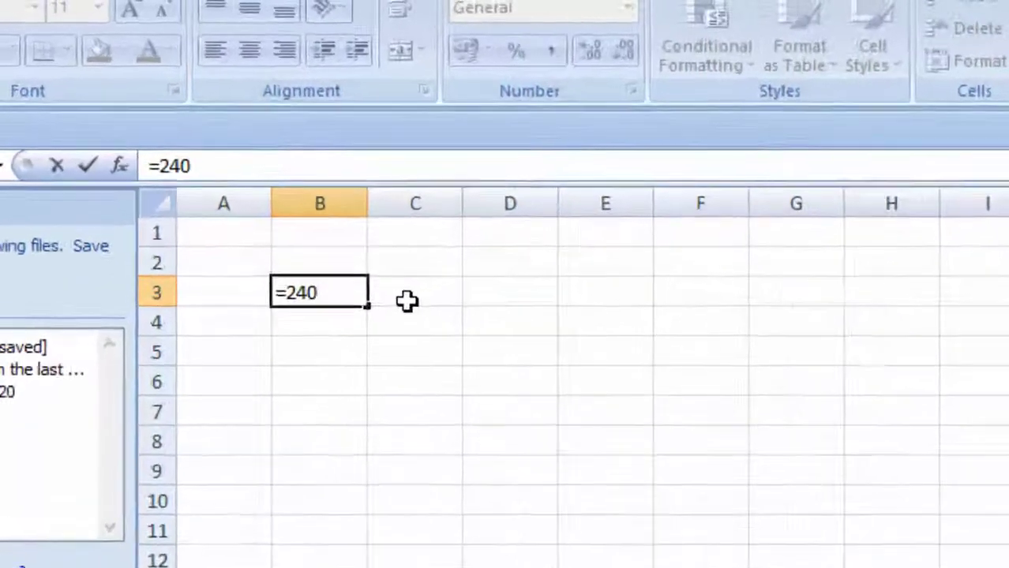
pyautogui.write('*7')
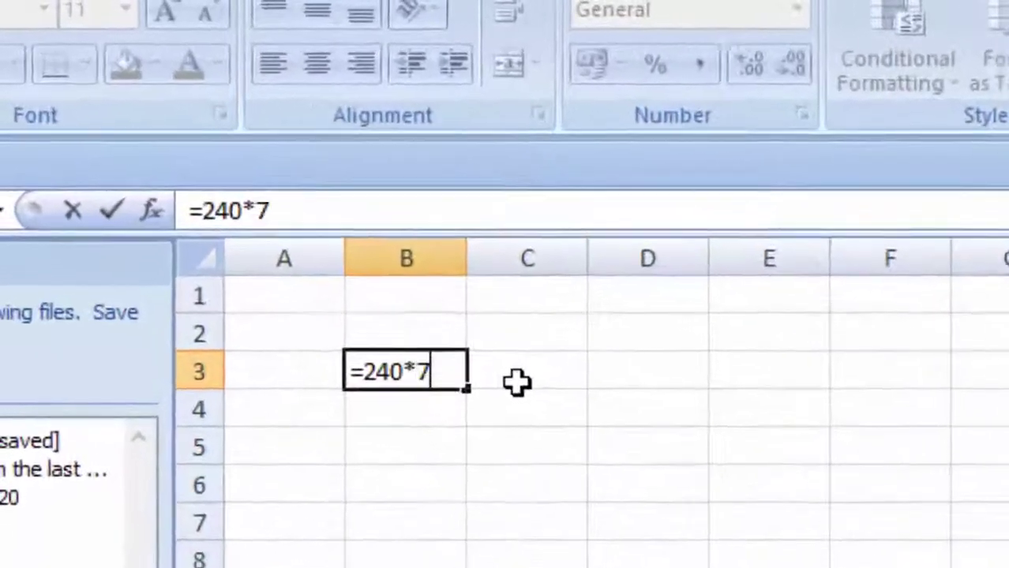
pyautogui.press('Return')
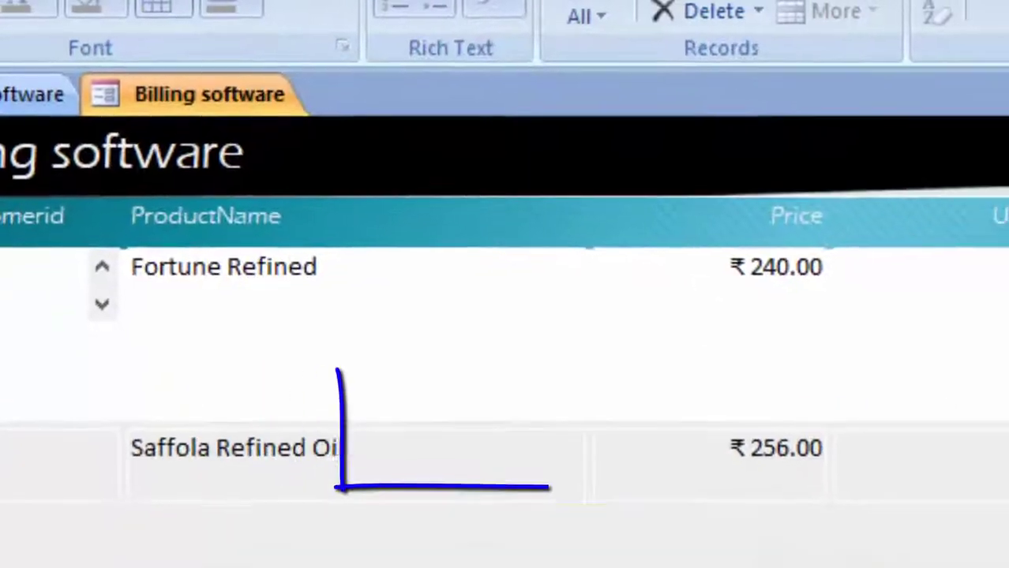
# Step: Compute 256*7 (1792) in A3
pyautogui.moveTo(900, 565); pyautogui.dragTo(793, 77)
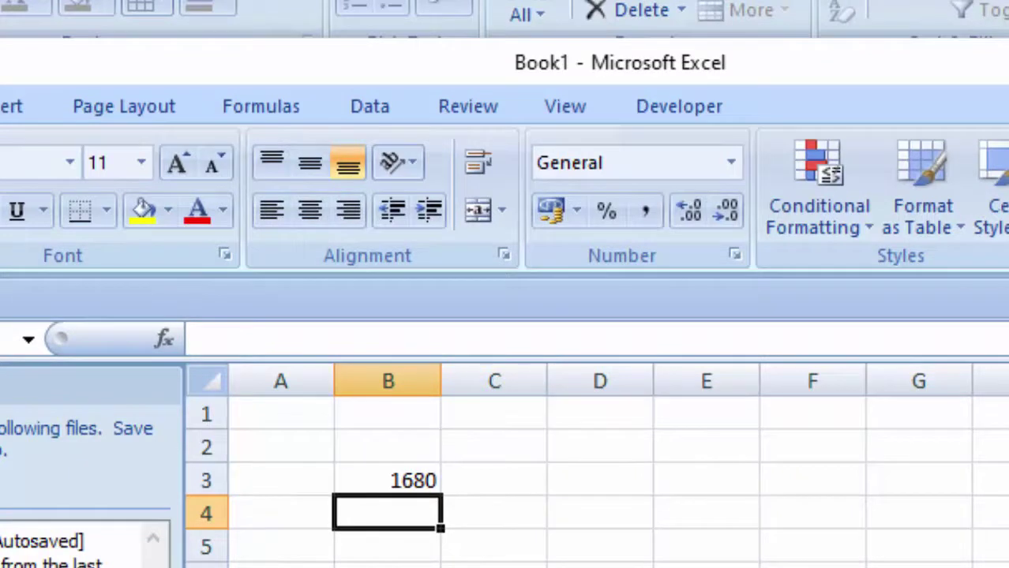
pyautogui.click(241, 474)
pyautogui.write('256*7')
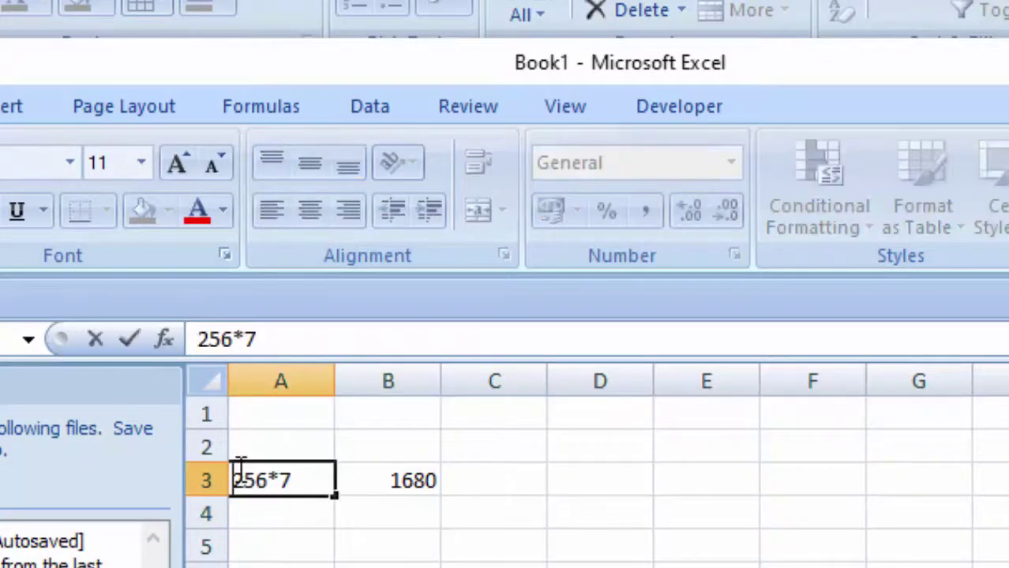
pyautogui.write('=')
pyautogui.press('Return')
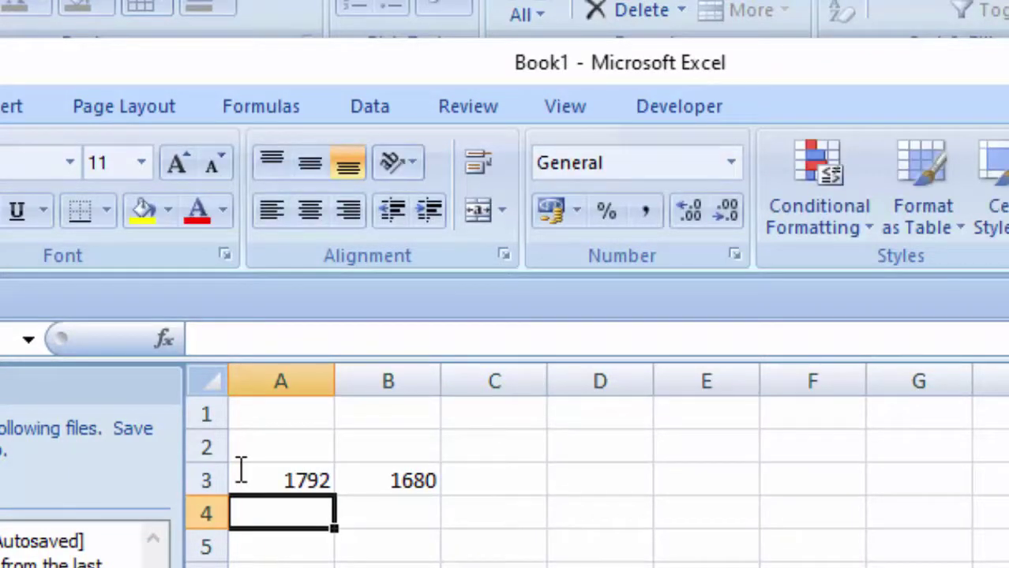
pyautogui.click(515, 483)
pyautogui.click(426, 566)
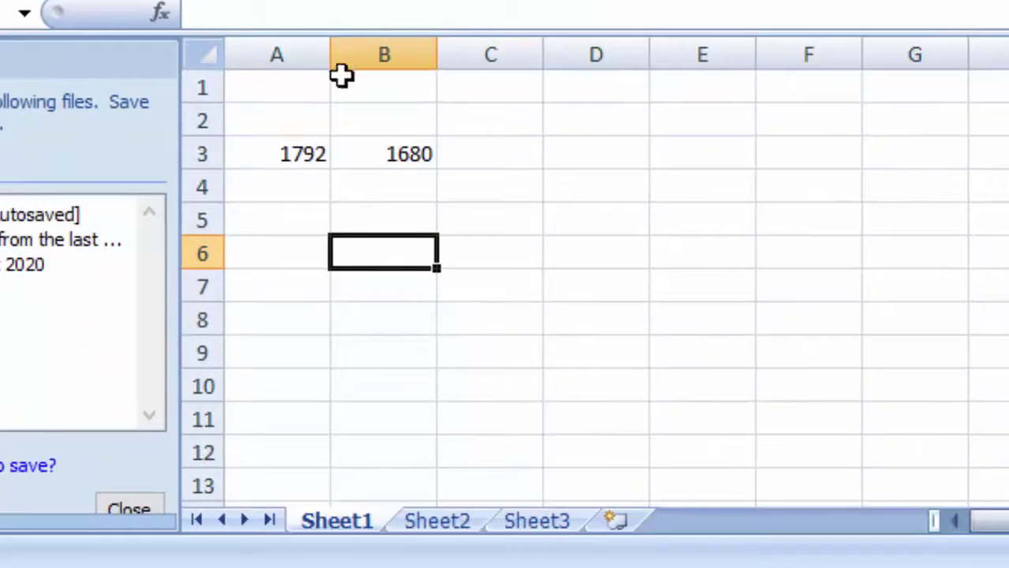
# Step: Enter =120*12 (1440) in G3 and =80*30 (2400) in I3
pyautogui.click(878, 161)
pyautogui.write('=')
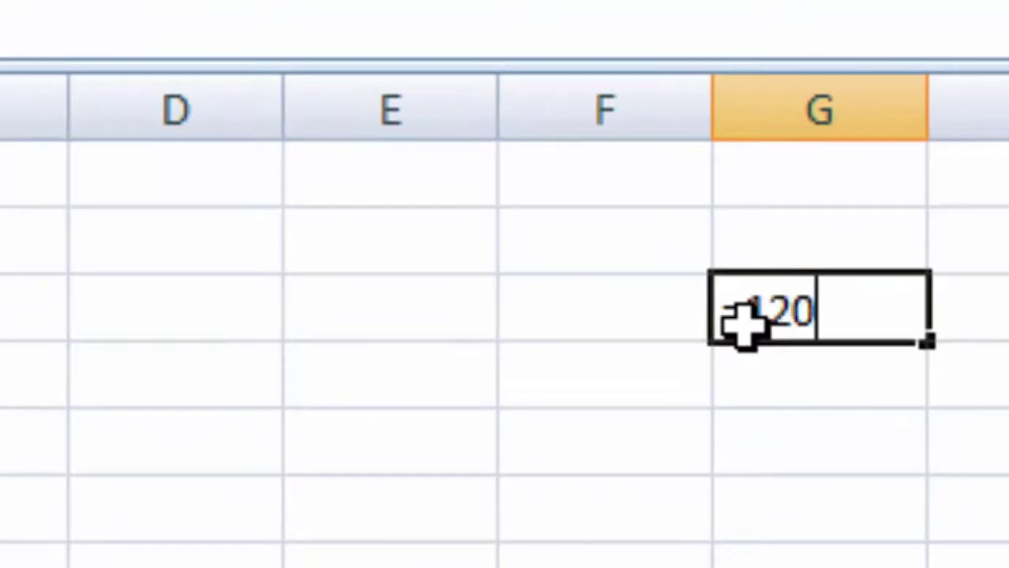
pyautogui.write('12')
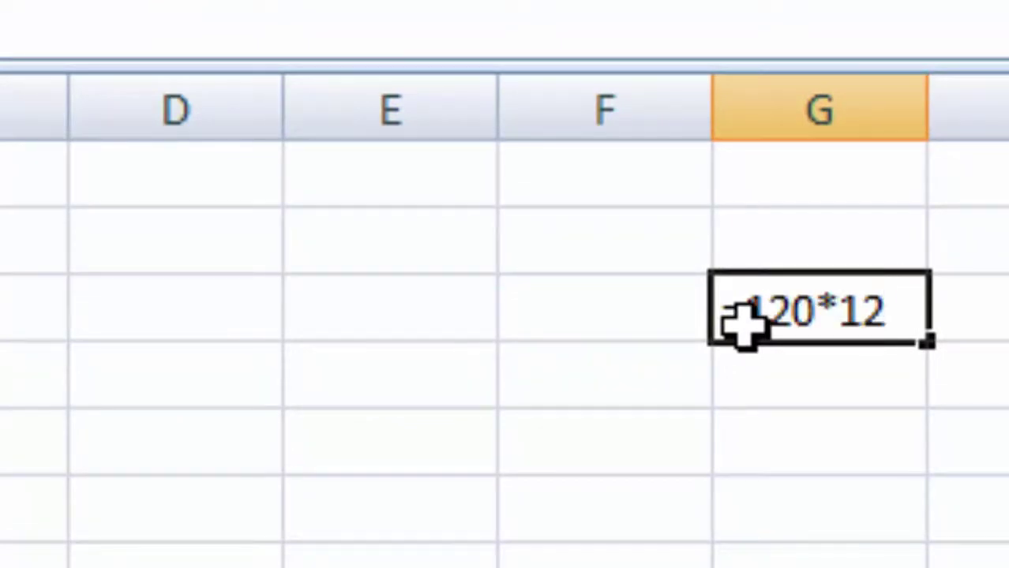
pyautogui.press('Return')
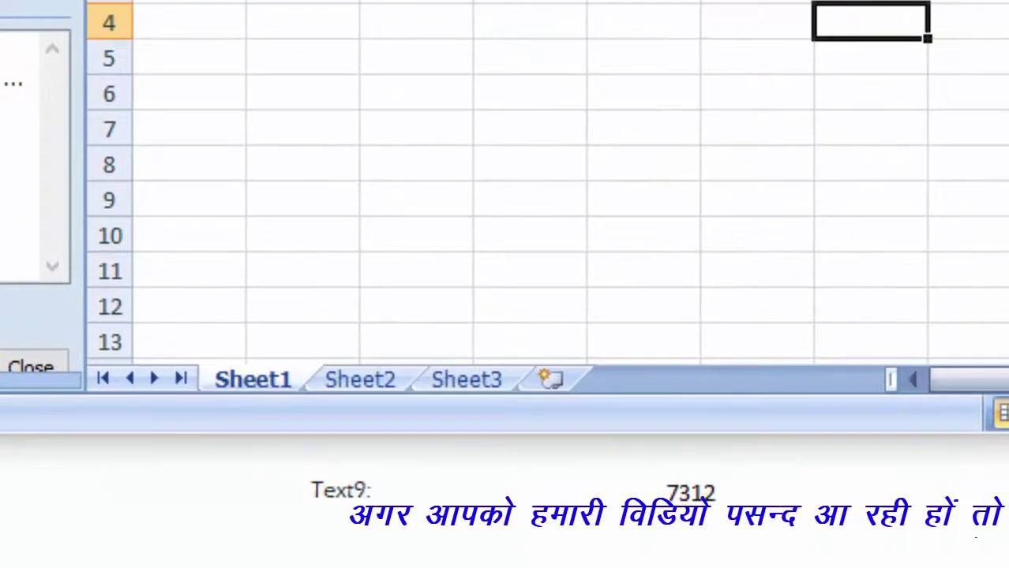
pyautogui.press('Up')
pyautogui.write('=8')
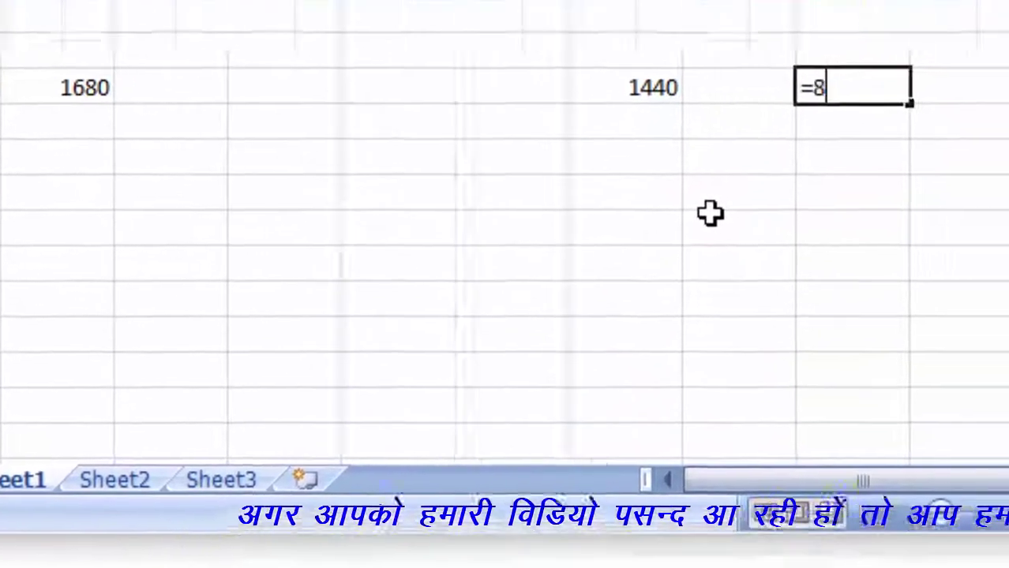
pyautogui.write('0*')
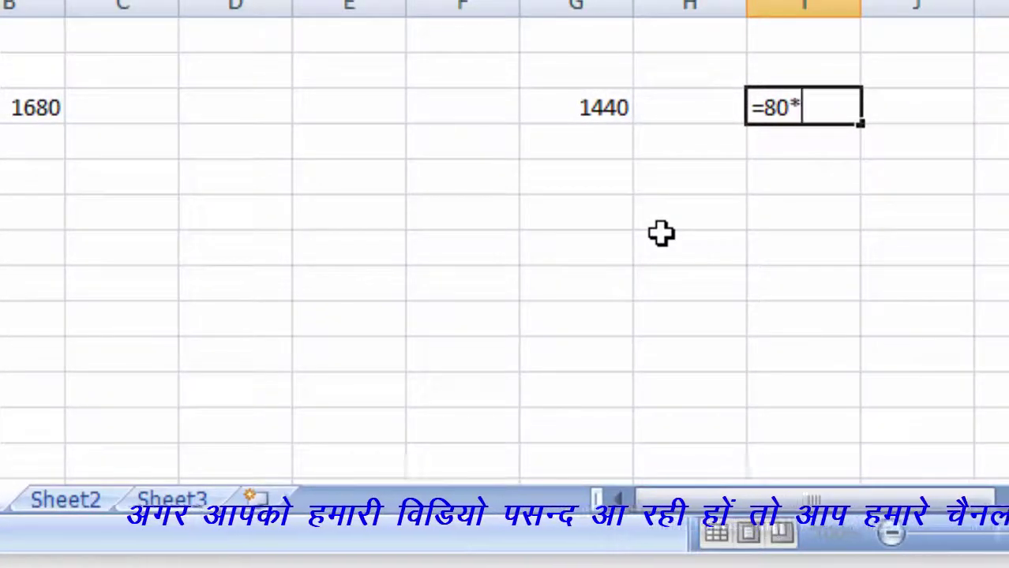
pyautogui.write('30')
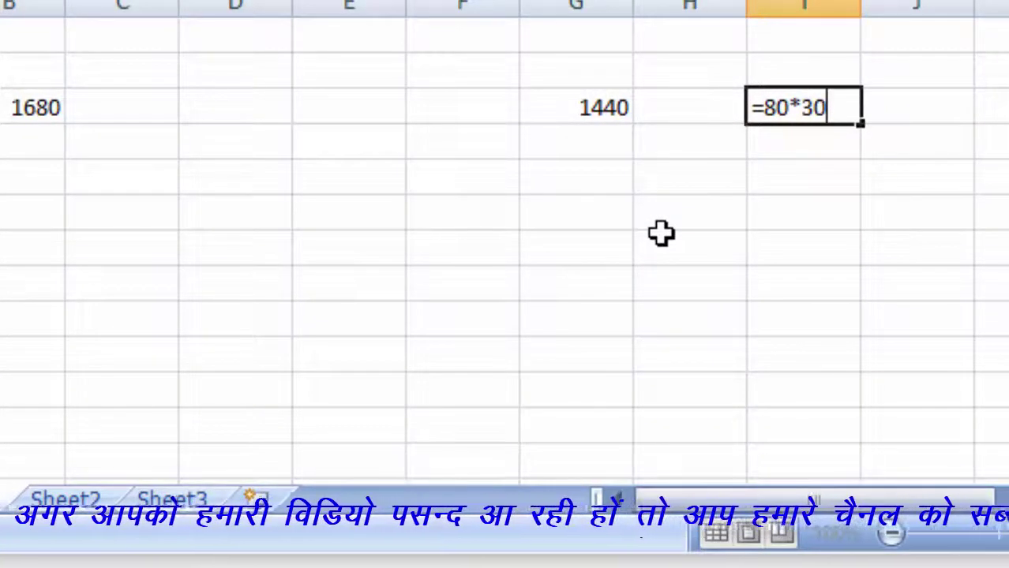
pyautogui.press('Return')
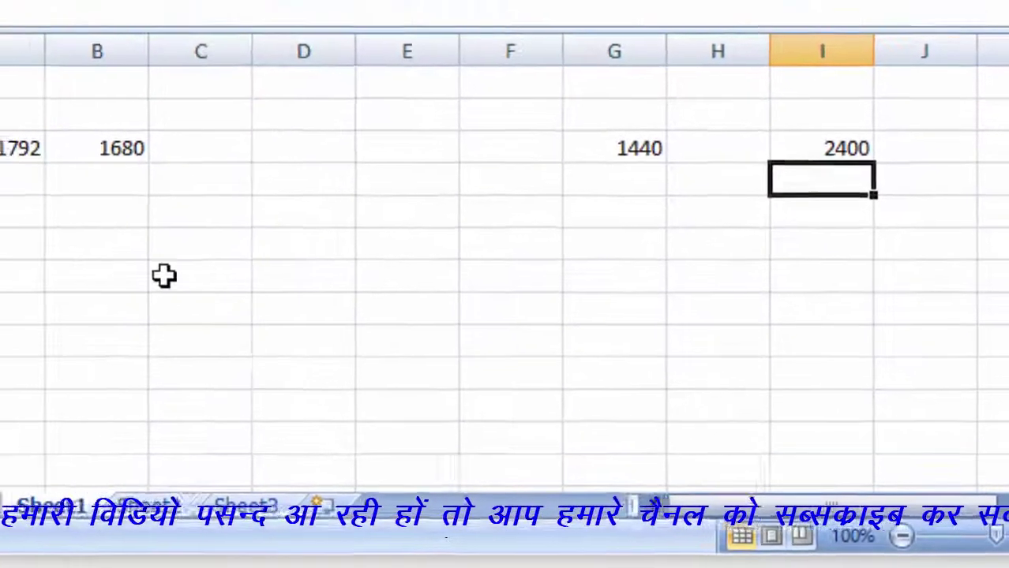
# Step: Enter a SUM formula of A3+B3+G3+I3 in C6, giving 7312
pyautogui.click(261, 277)
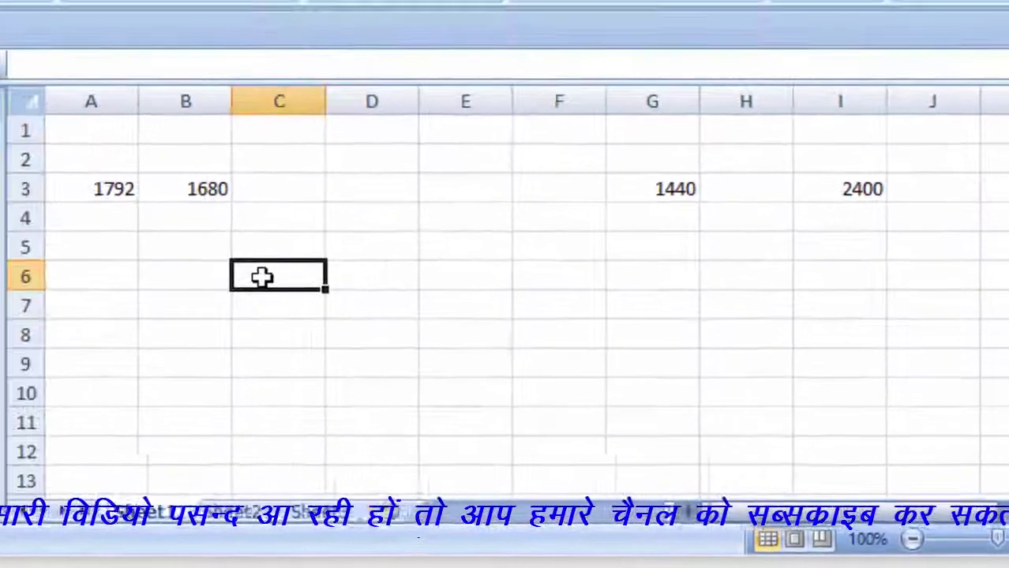
pyautogui.write('=su')
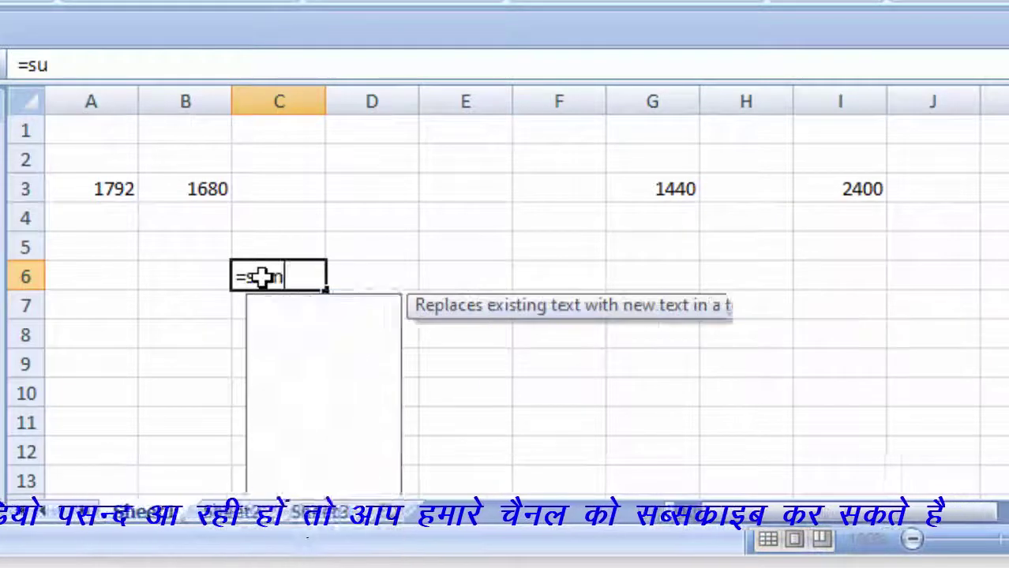
pyautogui.write('m')
pyautogui.press('Tab')
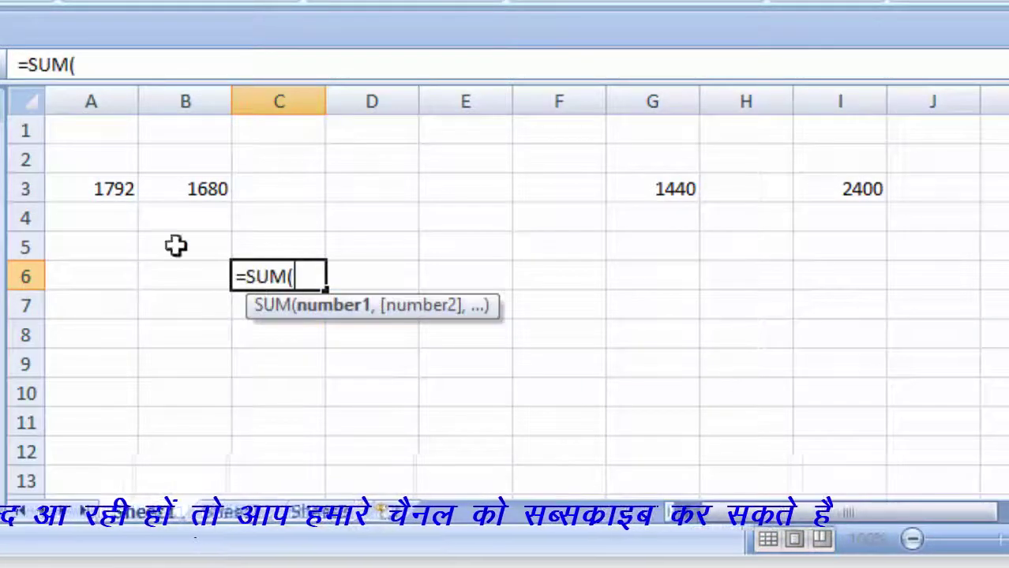
pyautogui.click(87, 190)
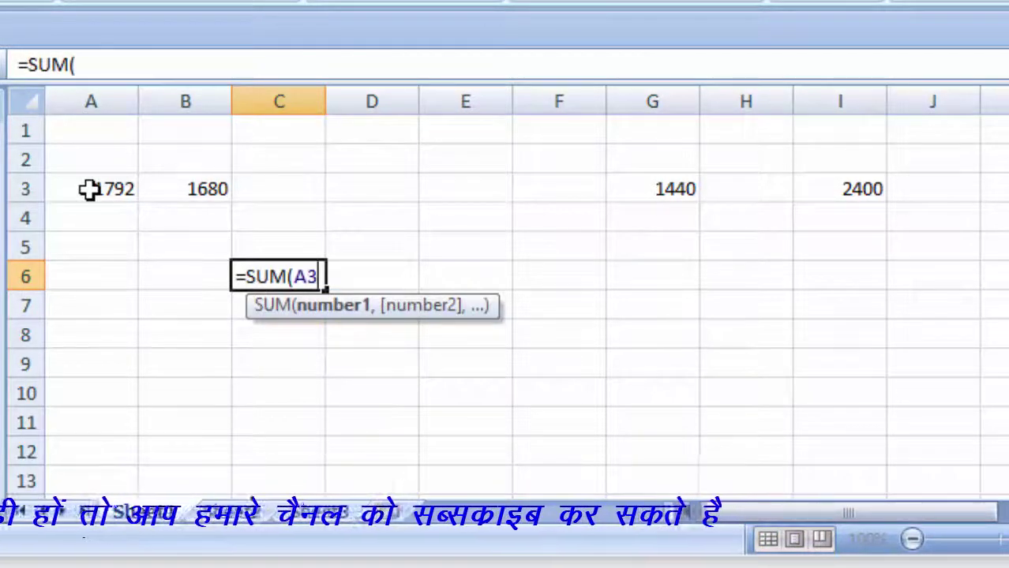
pyautogui.write('+')
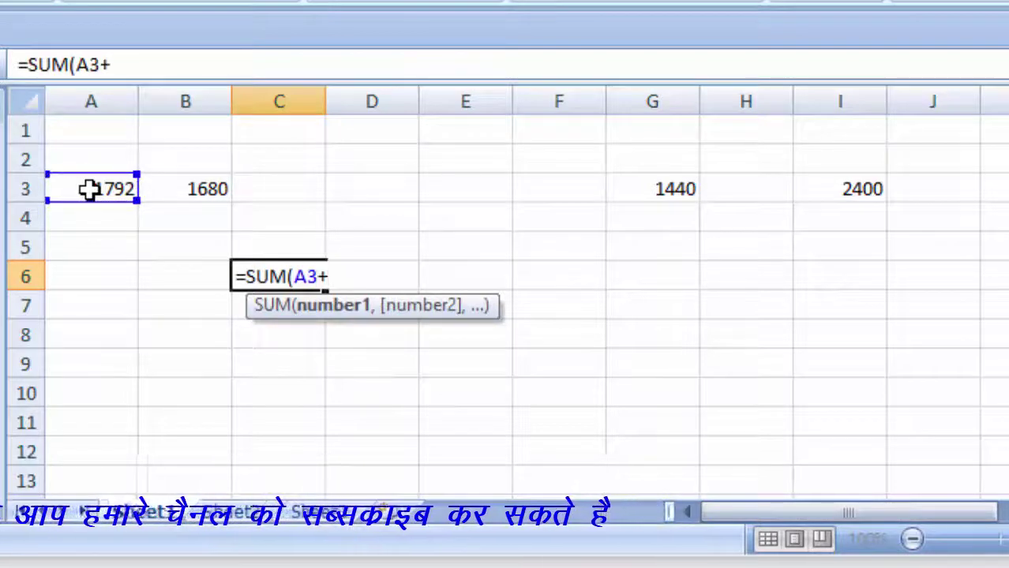
pyautogui.click(204, 189)
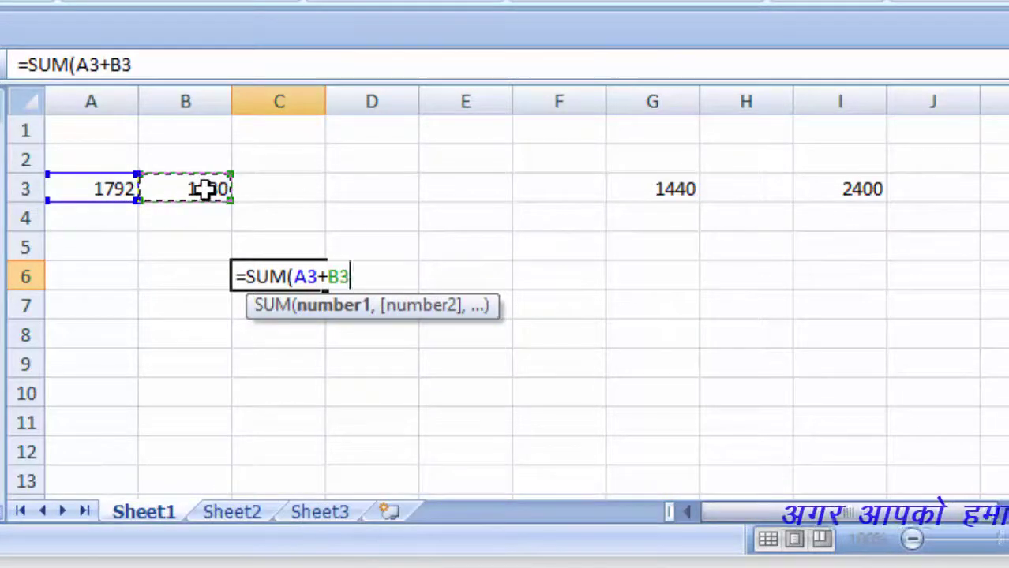
pyautogui.click(698, 191)
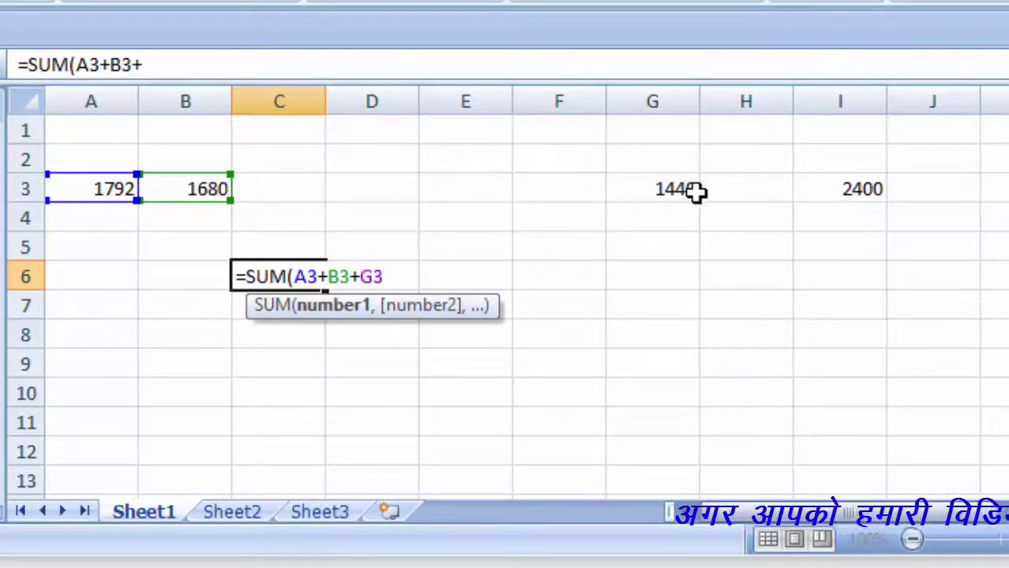
pyautogui.write('+')
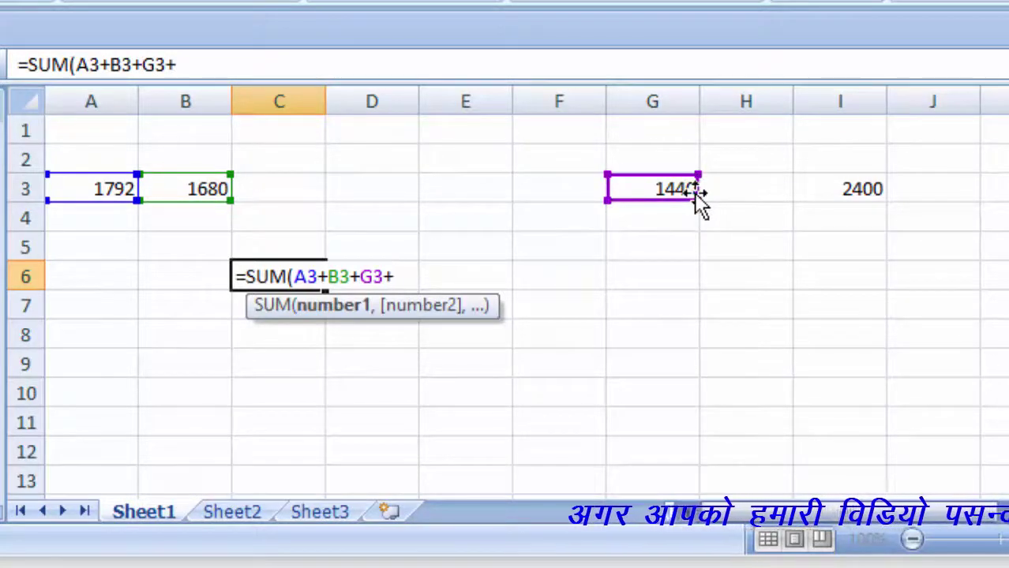
pyautogui.click(852, 197)
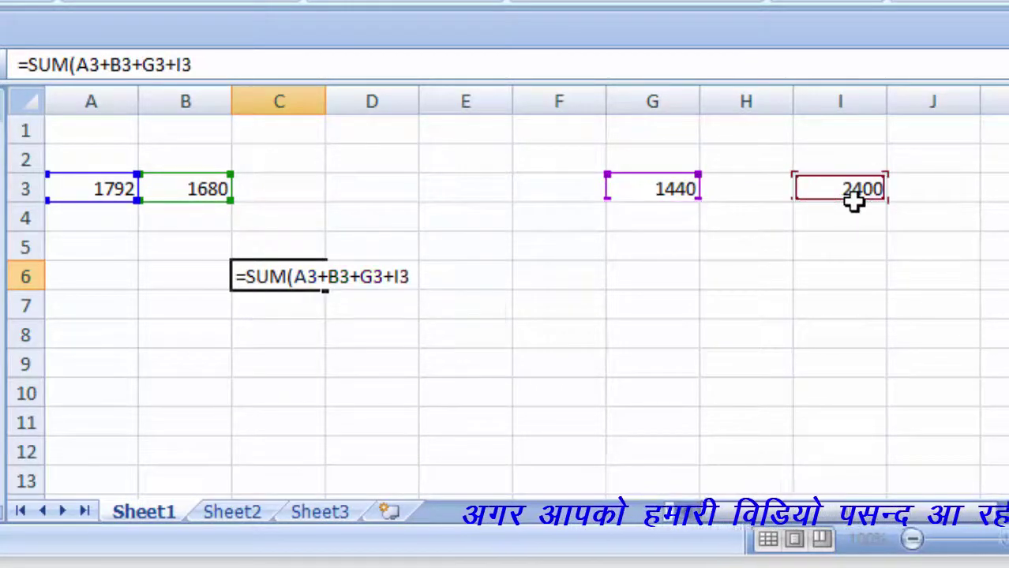
pyautogui.press('Return')
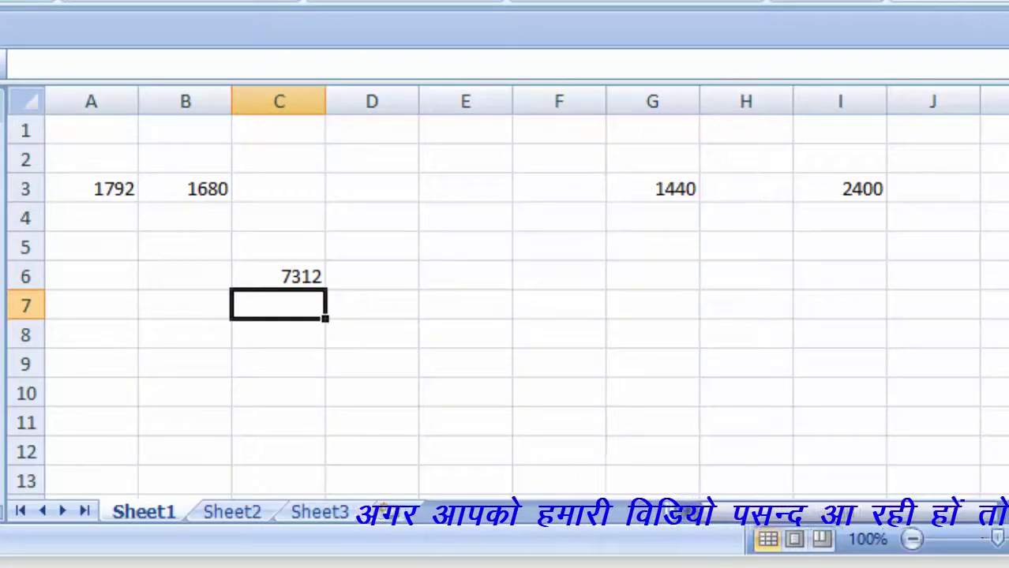